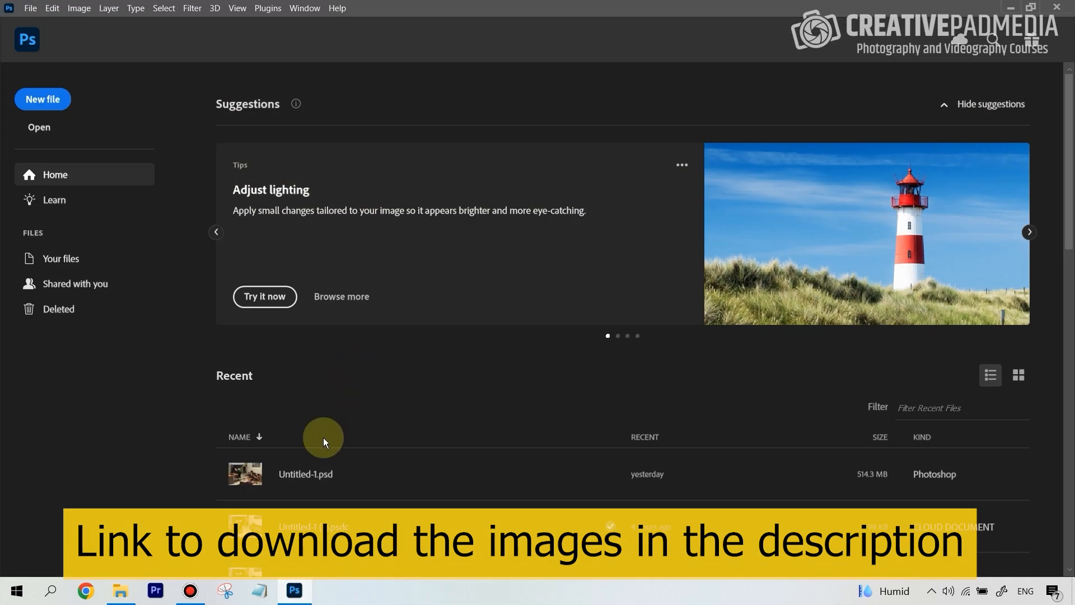
# Load the files 1.jpg to 6.jpg into one layer stack with automatic alignment of the source images enabled.
pyautogui.click(33, 14)
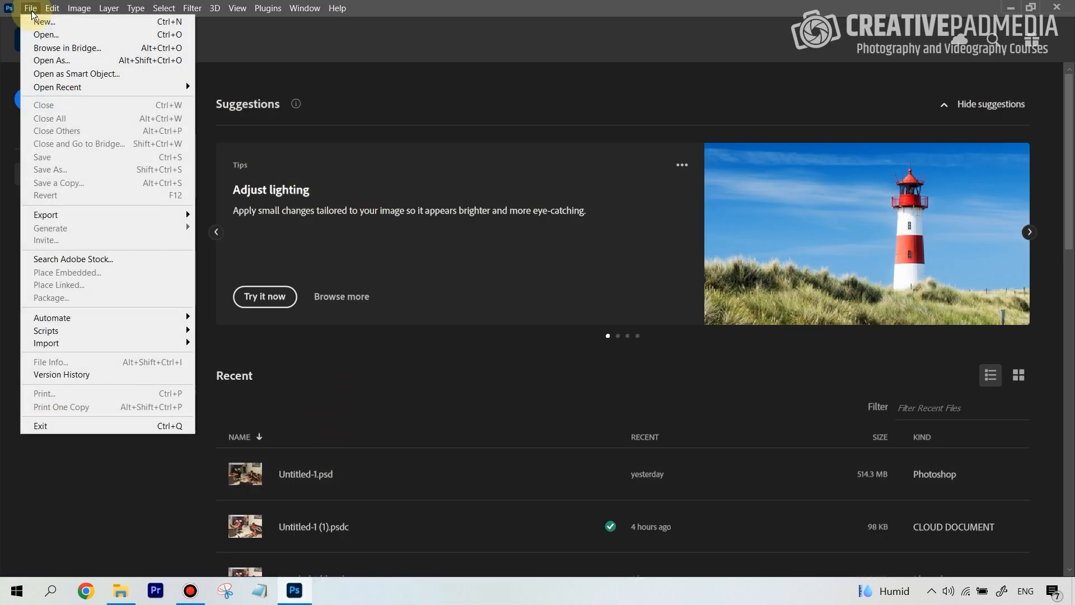
pyautogui.moveTo(102, 334)
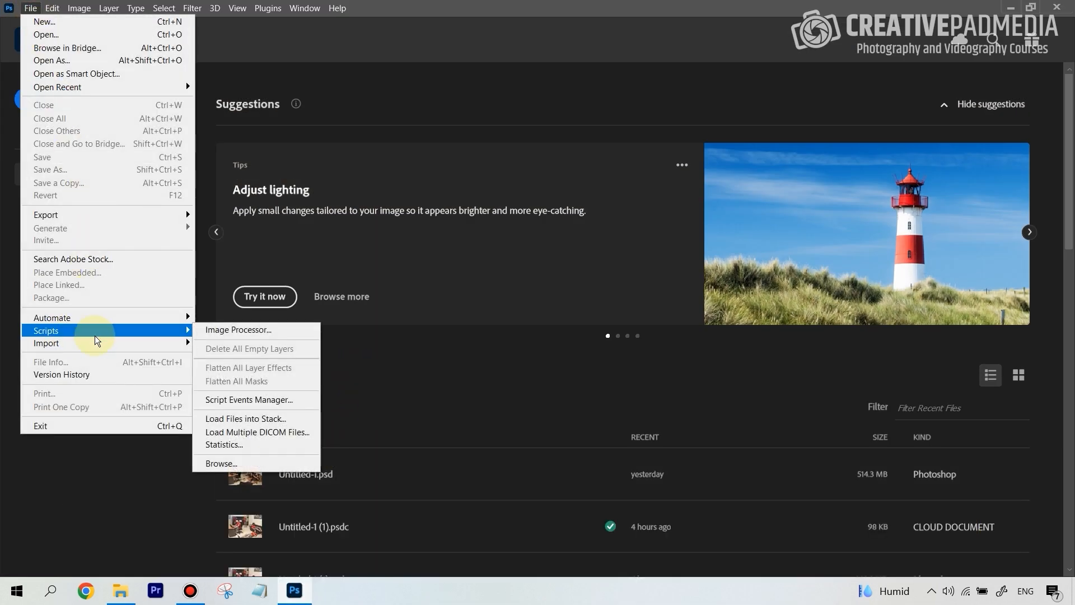
pyautogui.click(253, 420)
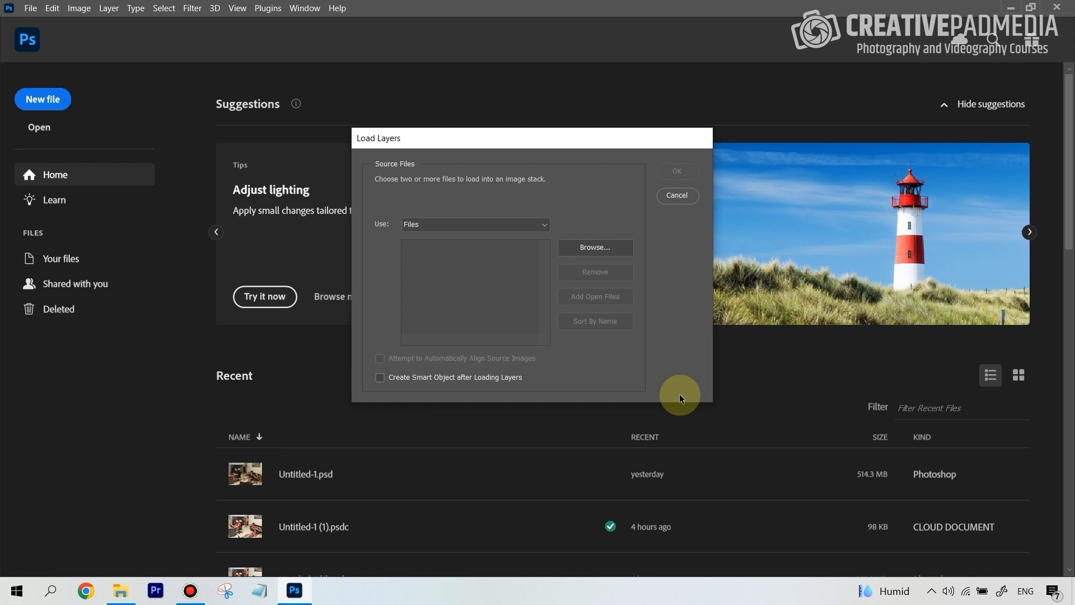
pyautogui.click(594, 251)
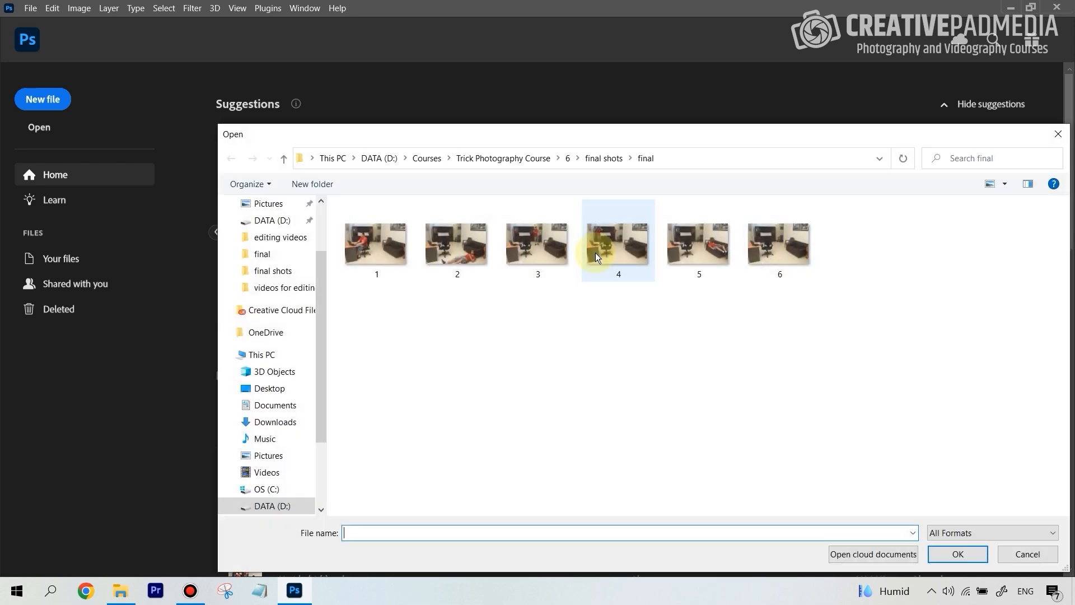
pyautogui.moveTo(866, 331); pyautogui.dragTo(378, 233)
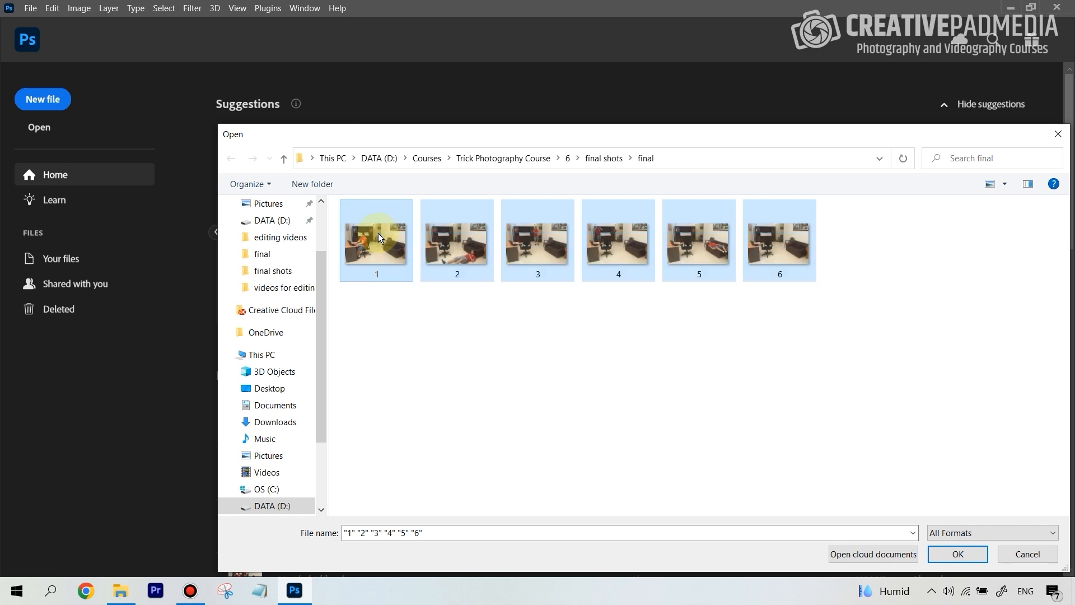
pyautogui.click(959, 555)
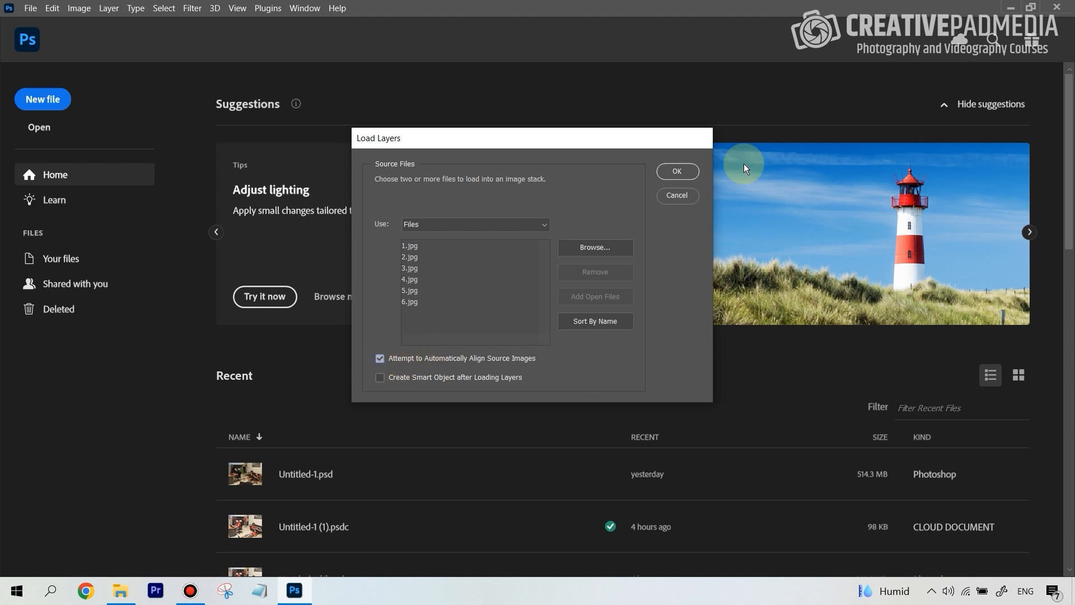
pyautogui.click(679, 173)
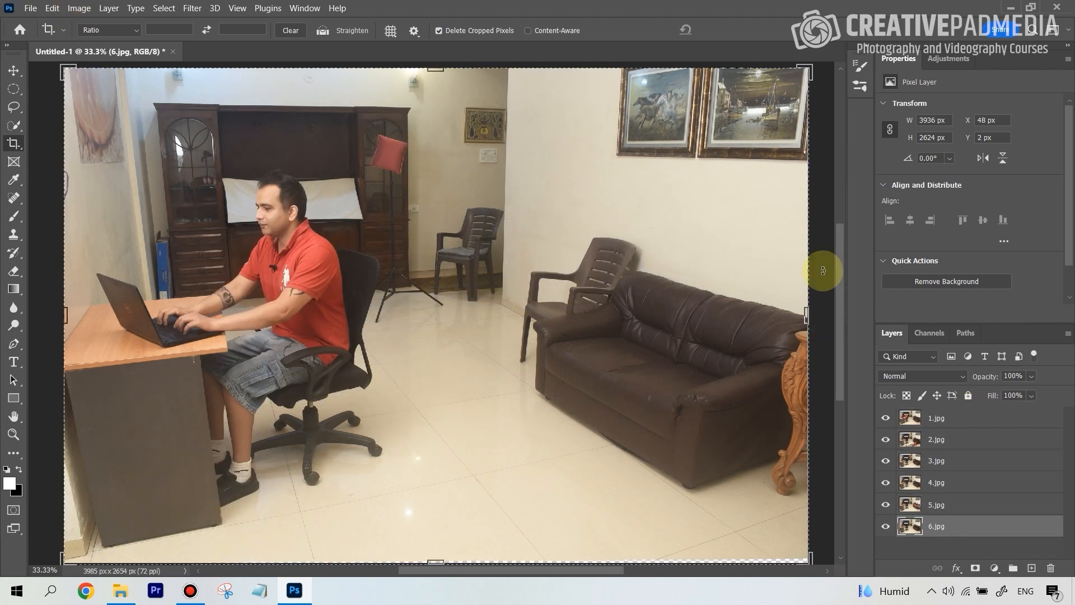
# Switch to the Move tool and hide the layers 1.jpg through 6.jpg one by one to examine each photo.
pyautogui.click(810, 315)
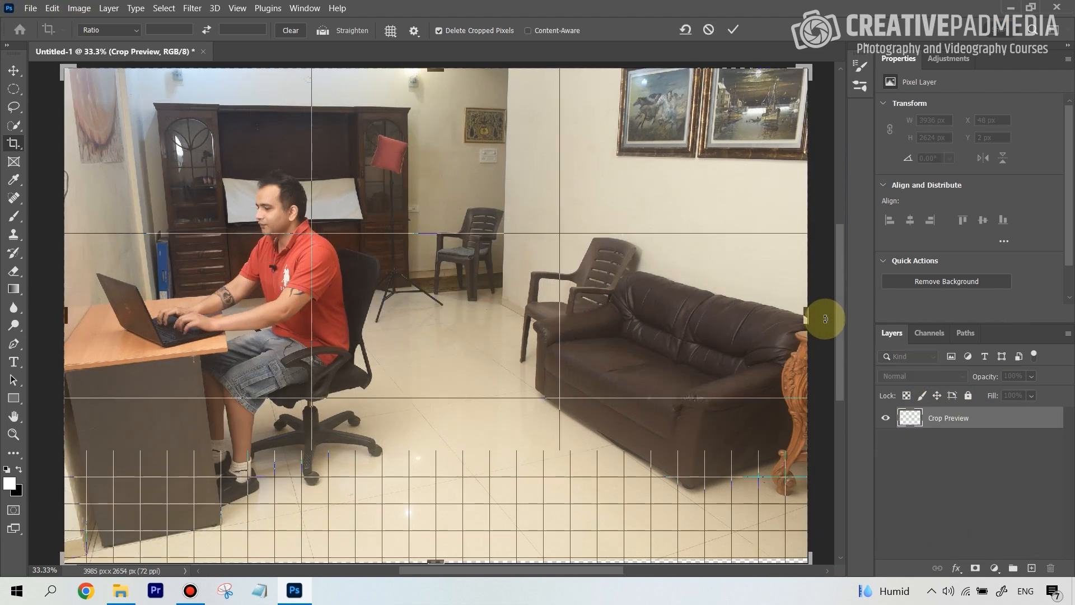
pyautogui.click(13, 71)
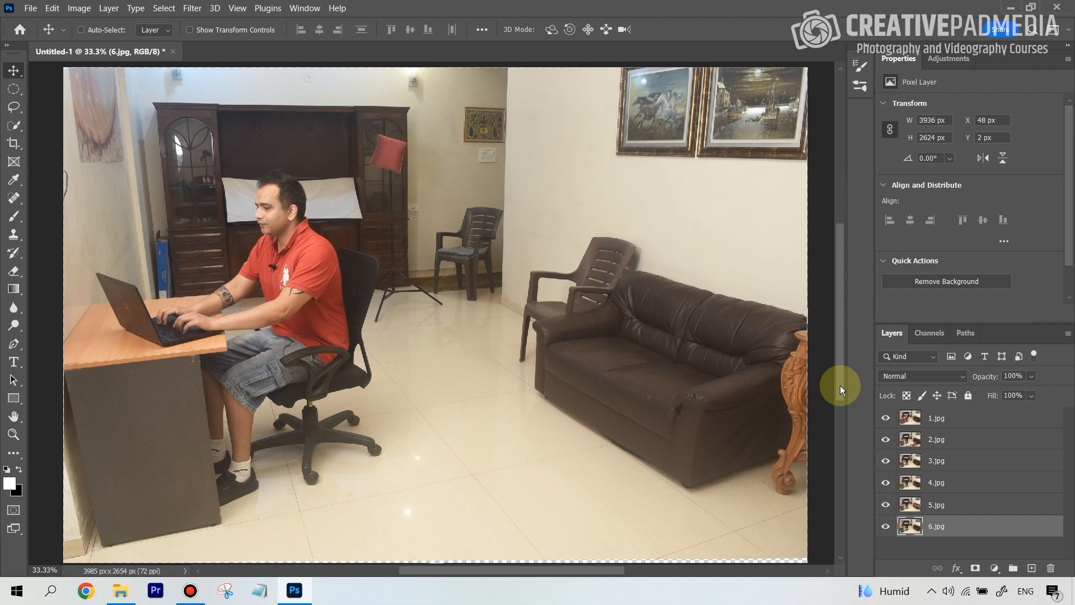
pyautogui.click(970, 416)
pyautogui.click(886, 418)
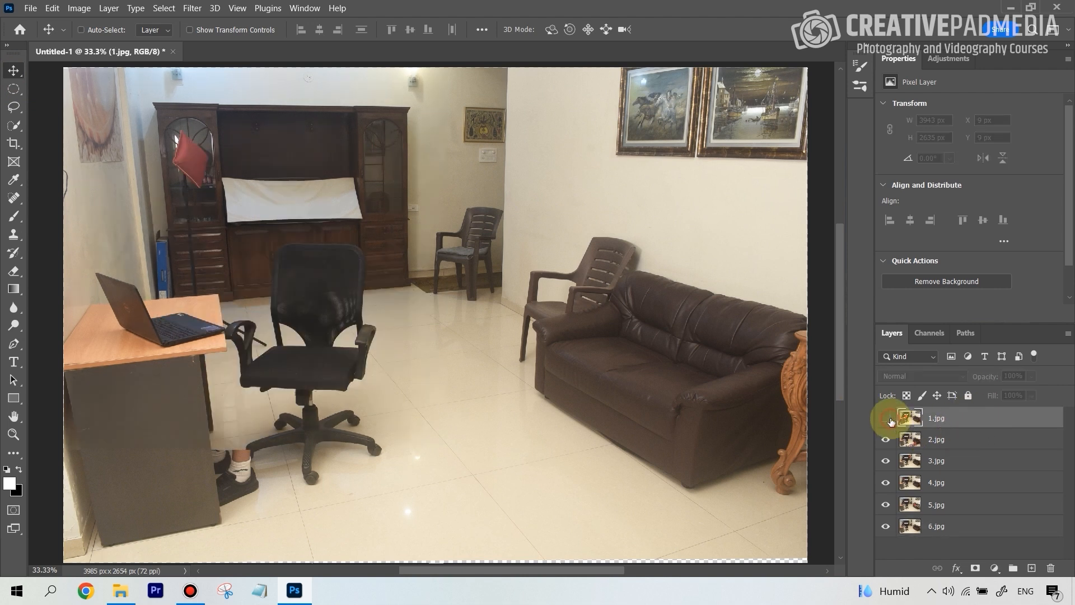
pyautogui.click(887, 440)
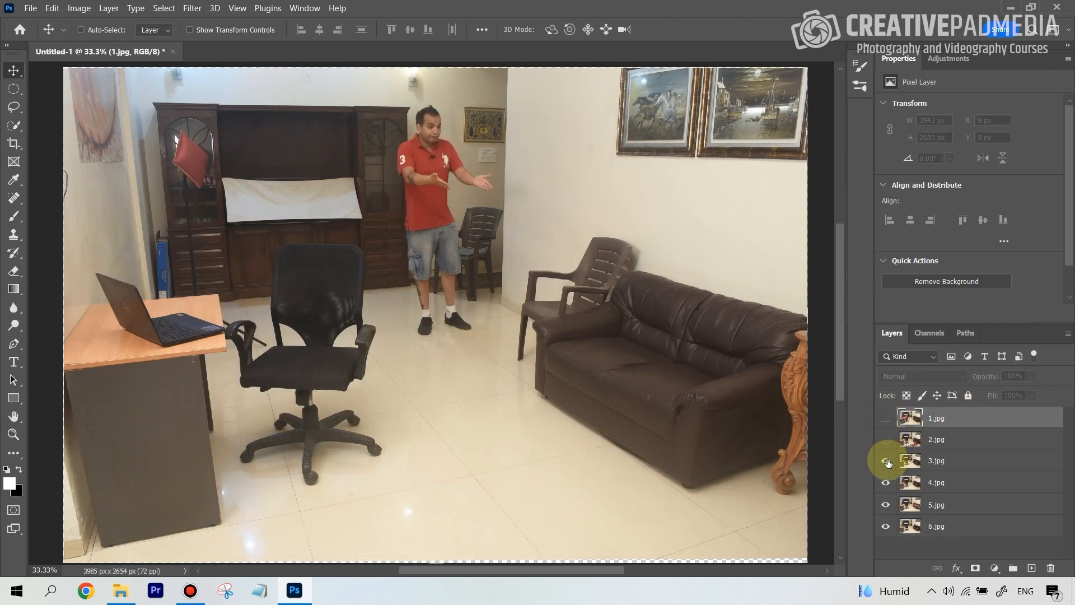
pyautogui.click(887, 460)
pyautogui.click(886, 483)
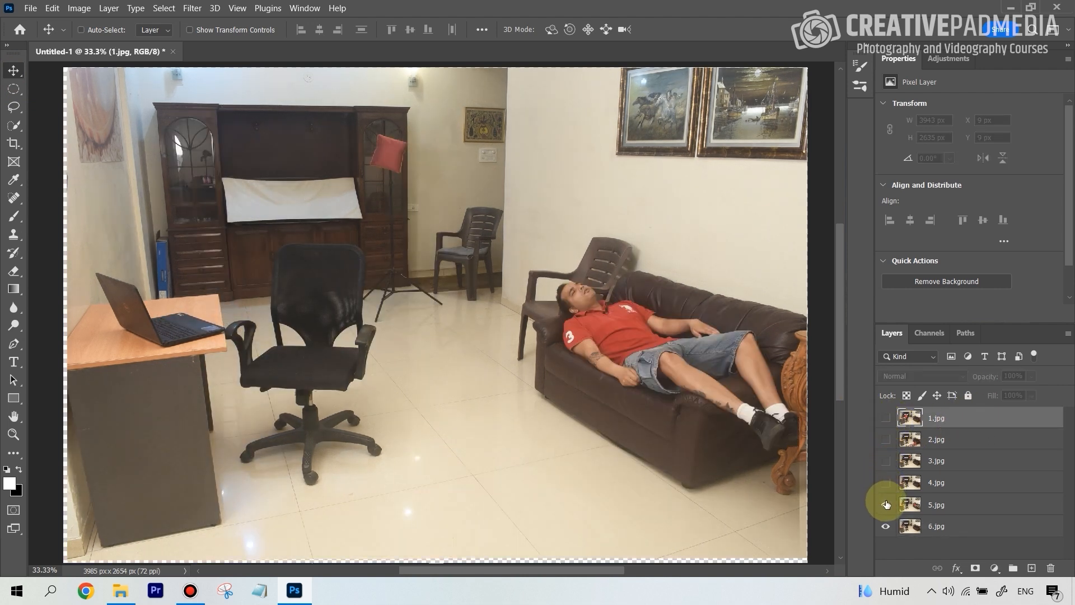
pyautogui.click(885, 504)
pyautogui.click(885, 526)
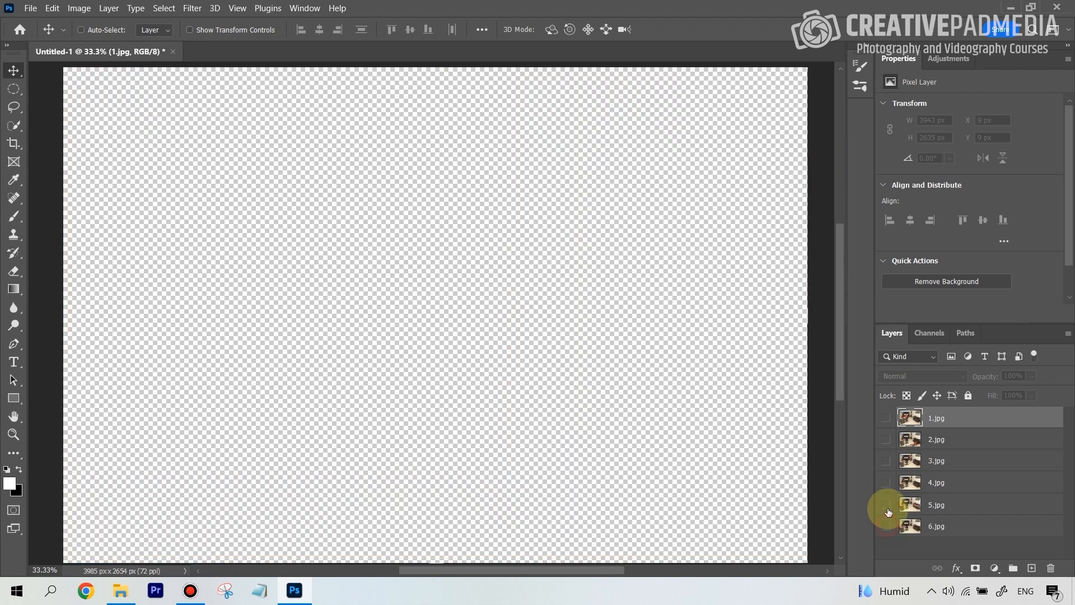
# Turn the six layers' visibility back on one by one, from 6.jpg up to 1.jpg.
pyautogui.click(885, 526)
pyautogui.click(885, 504)
pyautogui.click(886, 482)
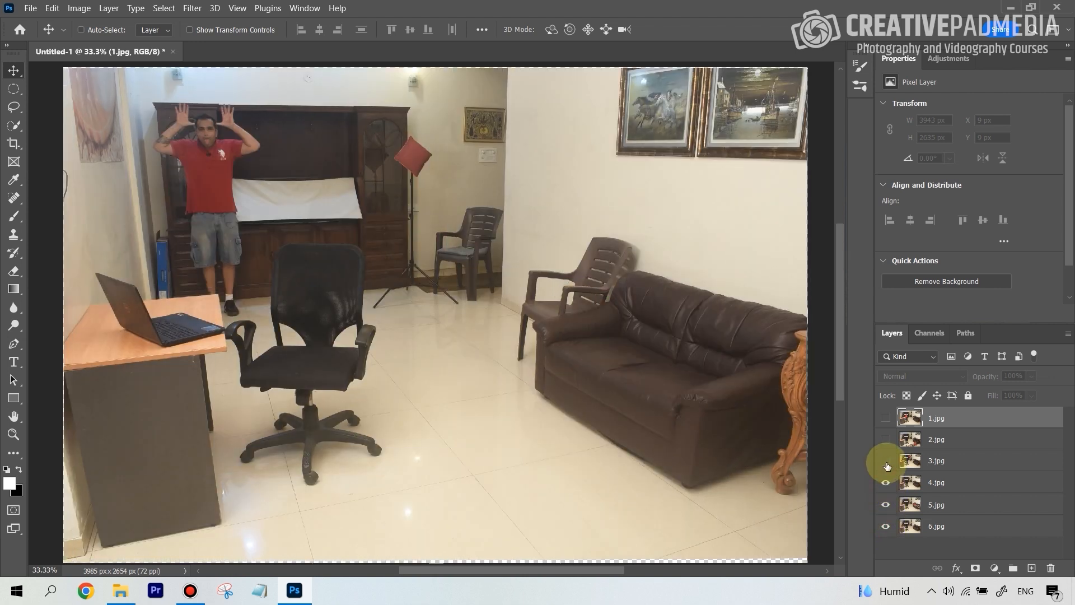
pyautogui.click(886, 460)
pyautogui.click(885, 440)
pyautogui.click(885, 417)
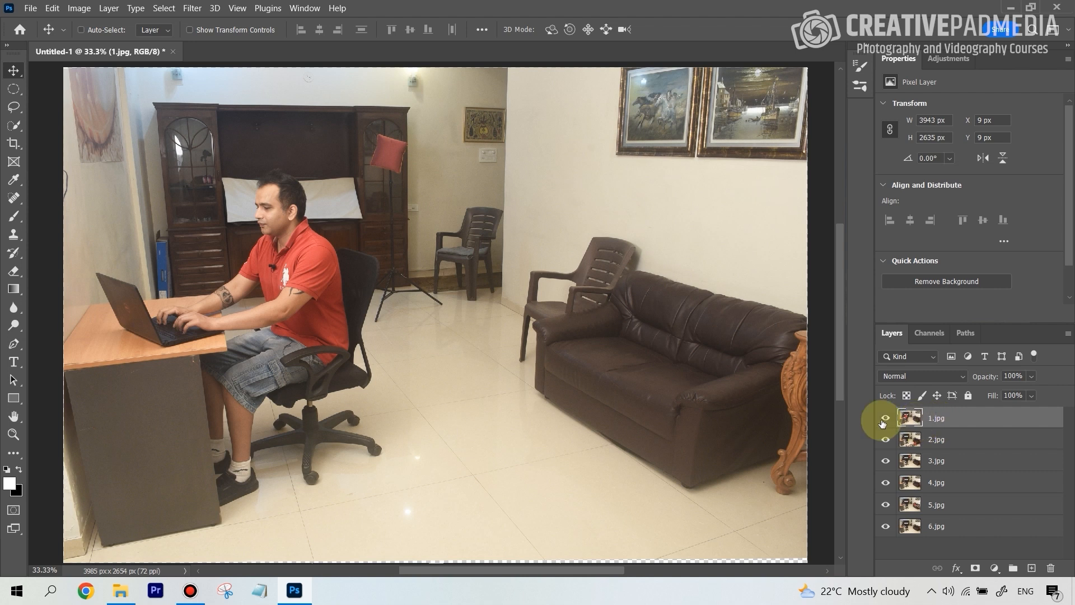
# Rename the layer 1.jpg to "laptop" and hide it.
pyautogui.click(936, 422)
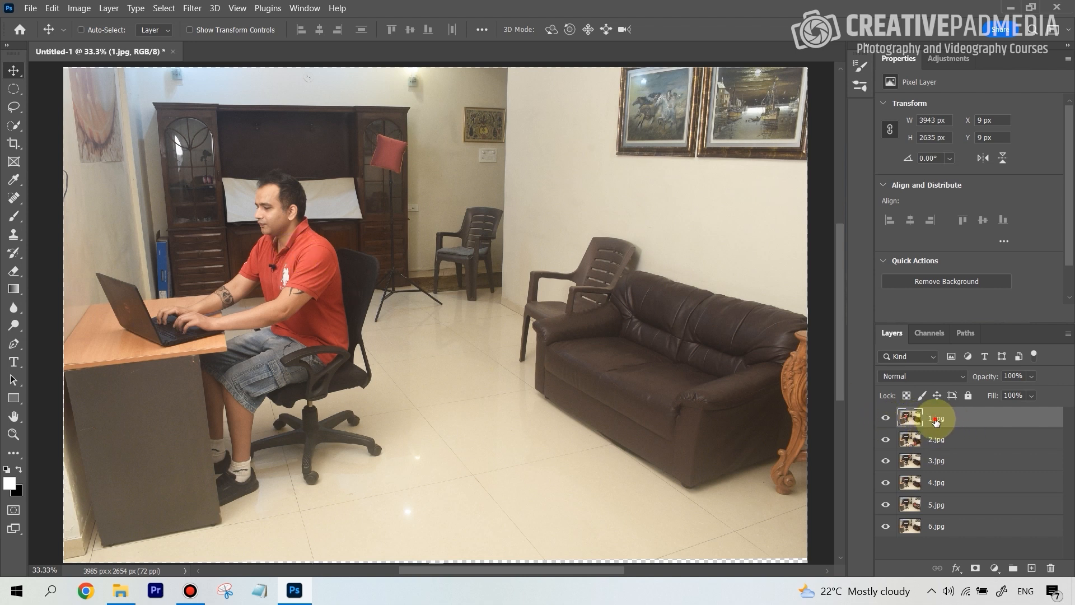
pyautogui.write('laptop')
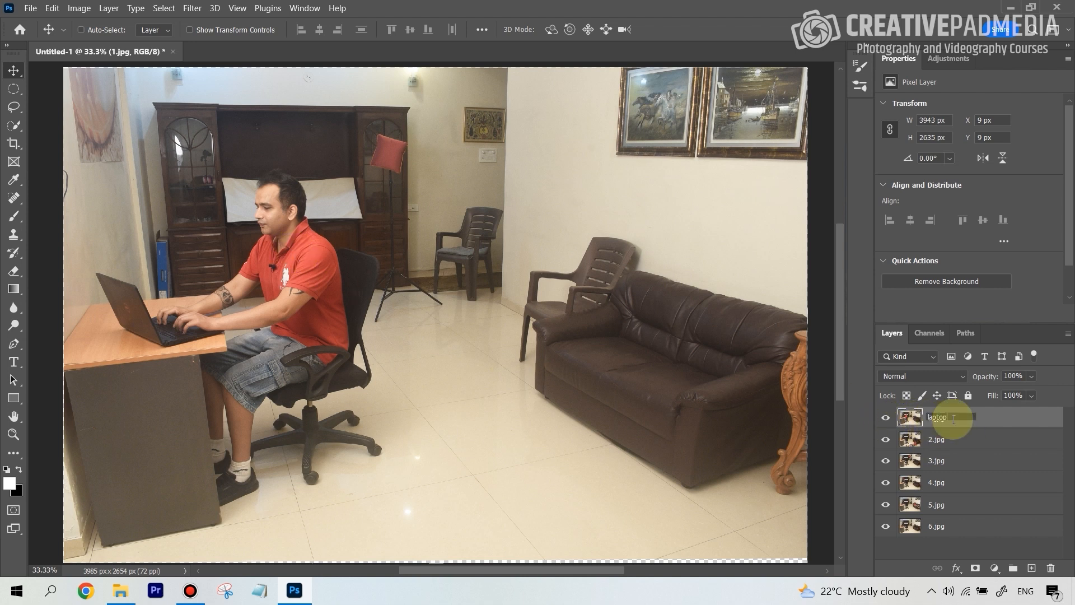
pyautogui.press('Return')
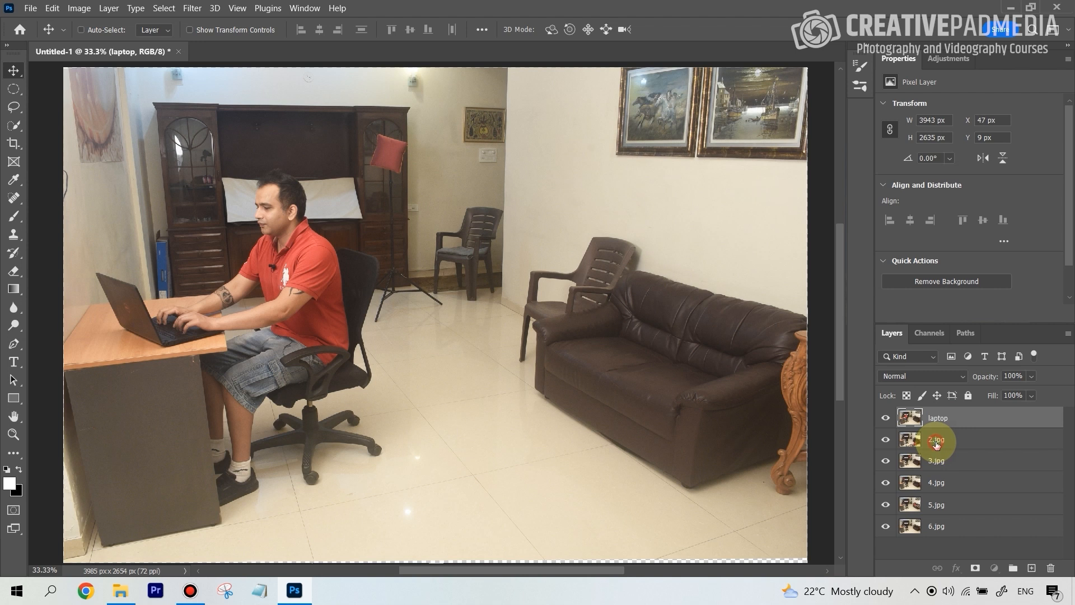
pyautogui.click(941, 440)
pyautogui.click(885, 419)
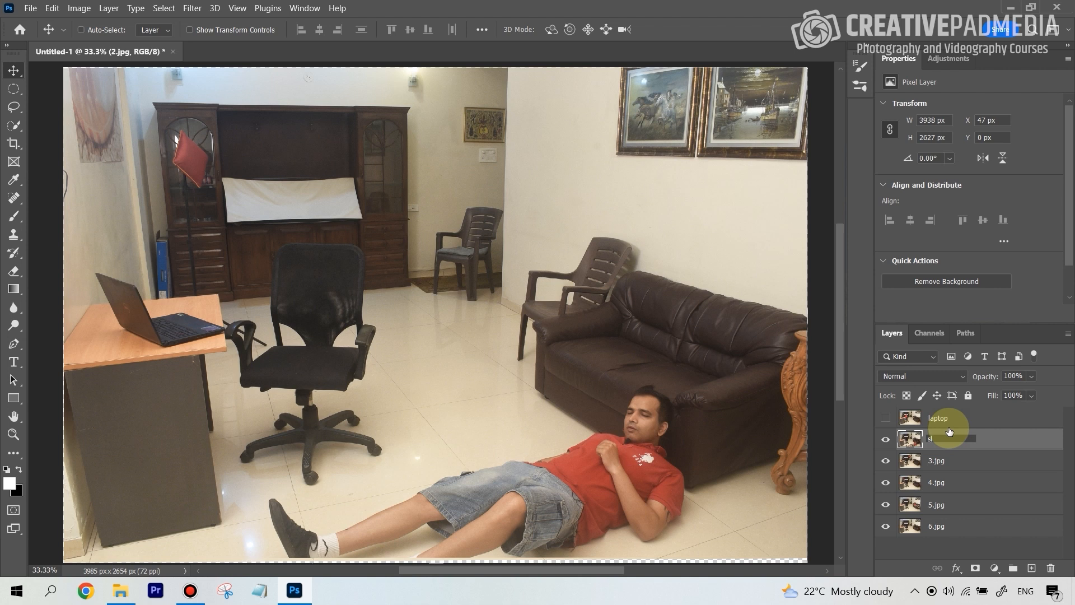
# Rename the layer 2.jpg to "sleeping close" and hide it.
pyautogui.write('sleeping')
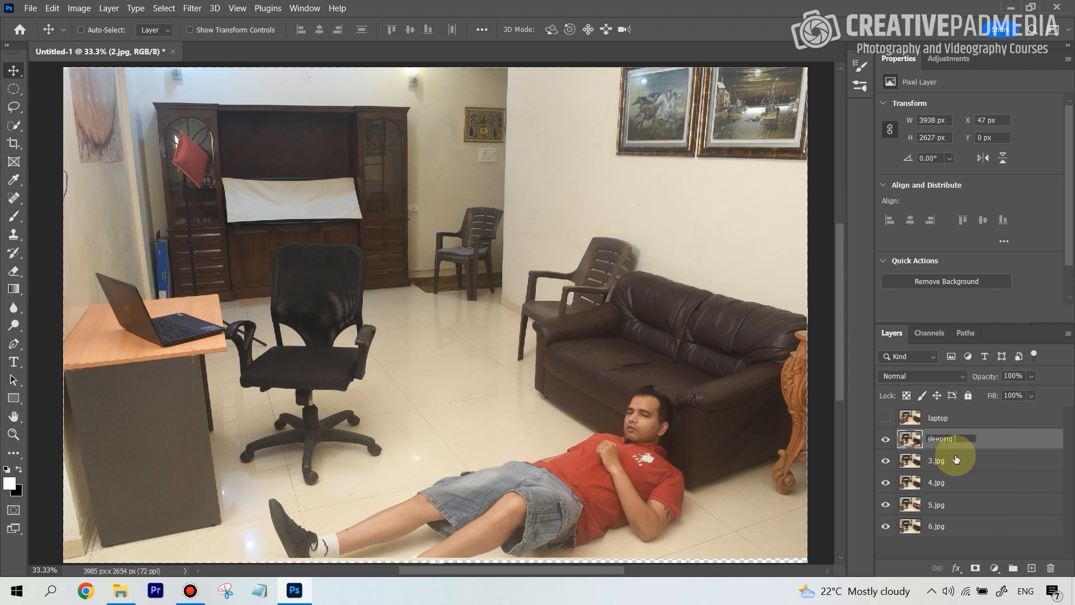
pyautogui.write('close')
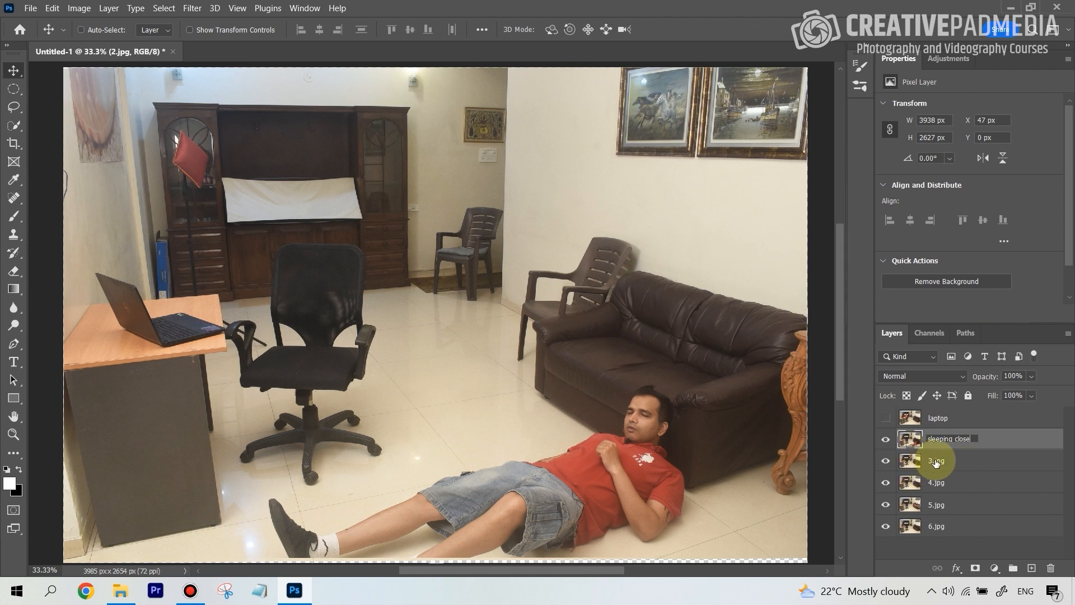
pyautogui.press('Return')
pyautogui.click(885, 439)
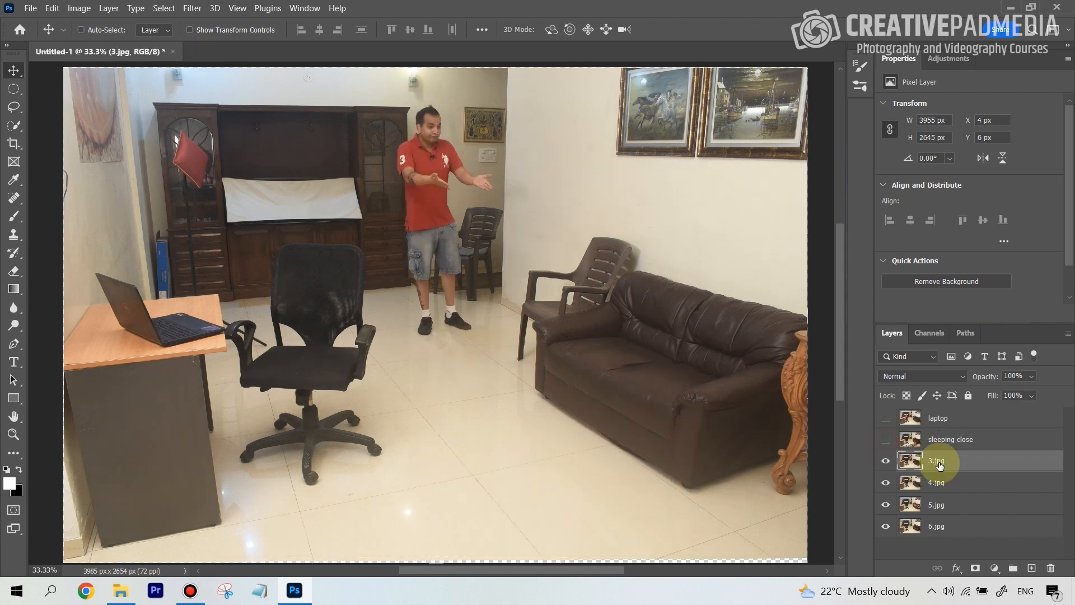
# Rename the layer 3.jpg to "shocked" and hide it.
pyautogui.click(936, 460)
pyautogui.doubleClick(940, 462)
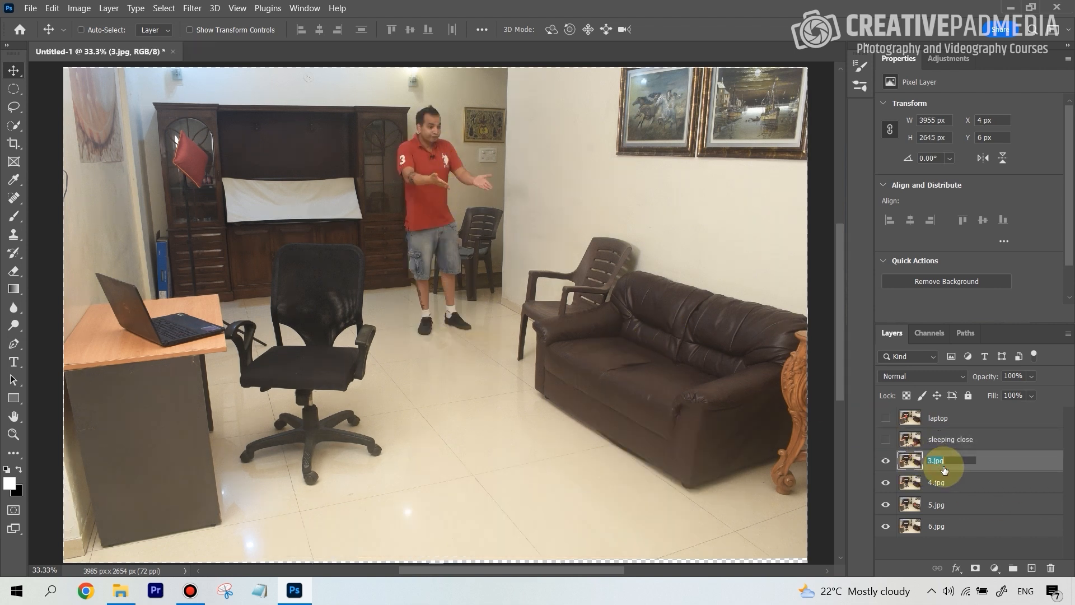
pyautogui.write('shocked')
pyautogui.press('Return')
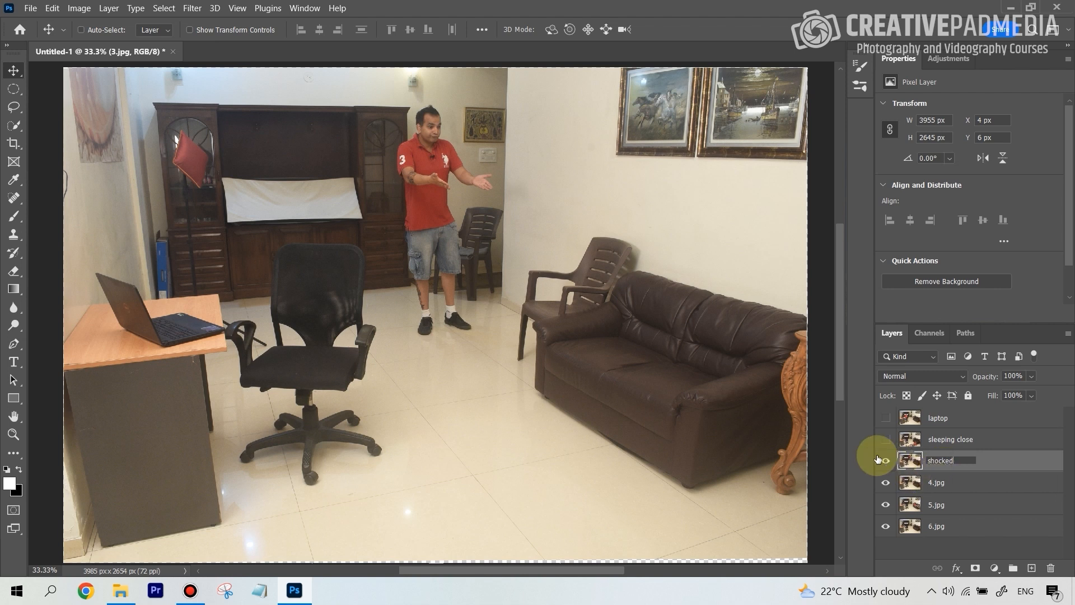
pyautogui.click(886, 460)
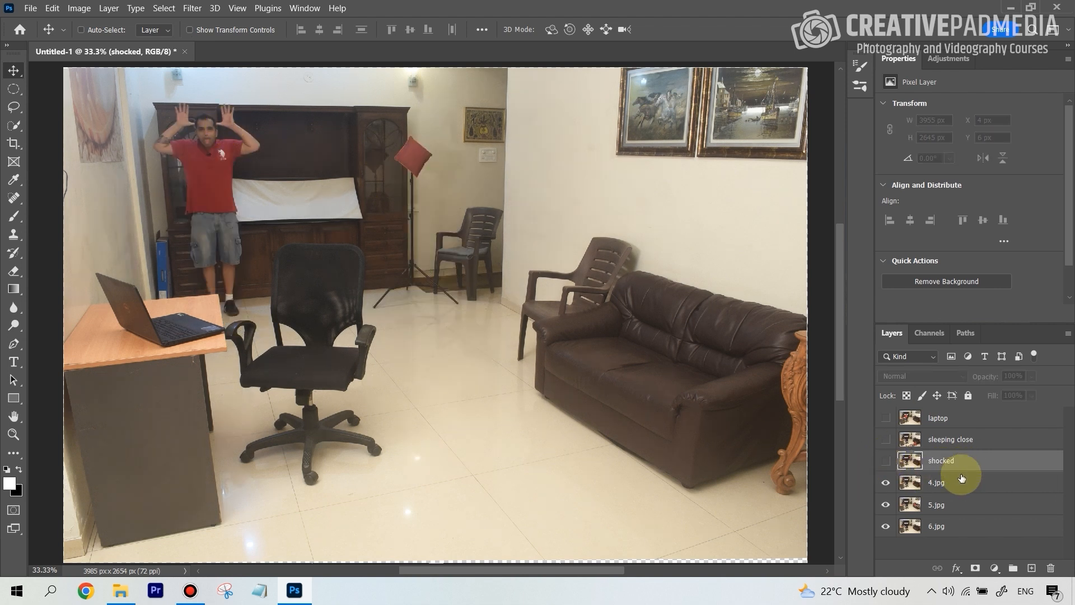
# Rename the layer 4.jpg to "horns" and hide it.
pyautogui.doubleClick(939, 483)
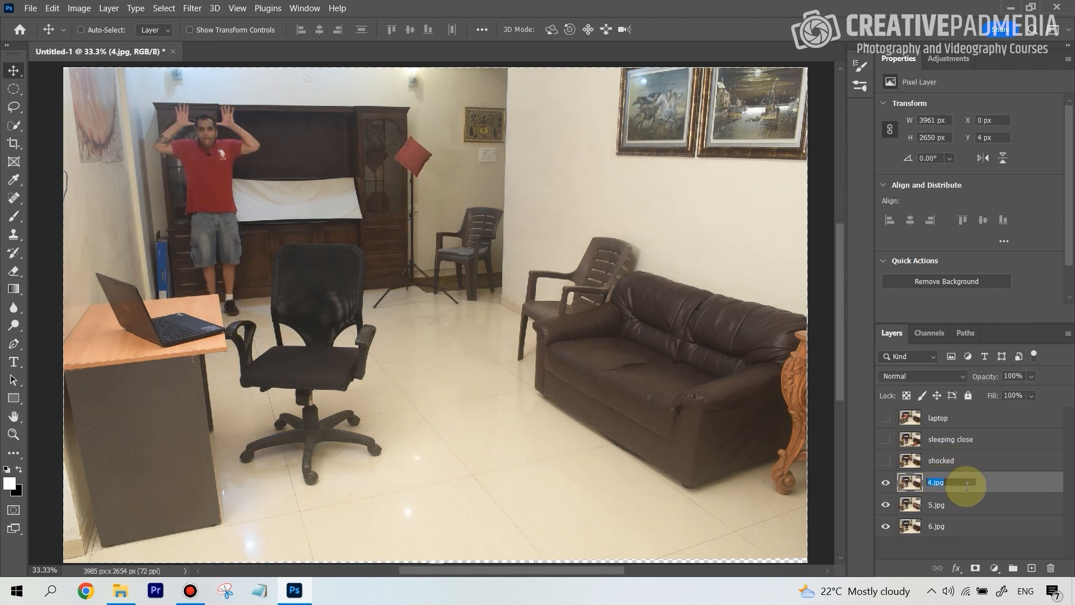
pyautogui.write('honry')
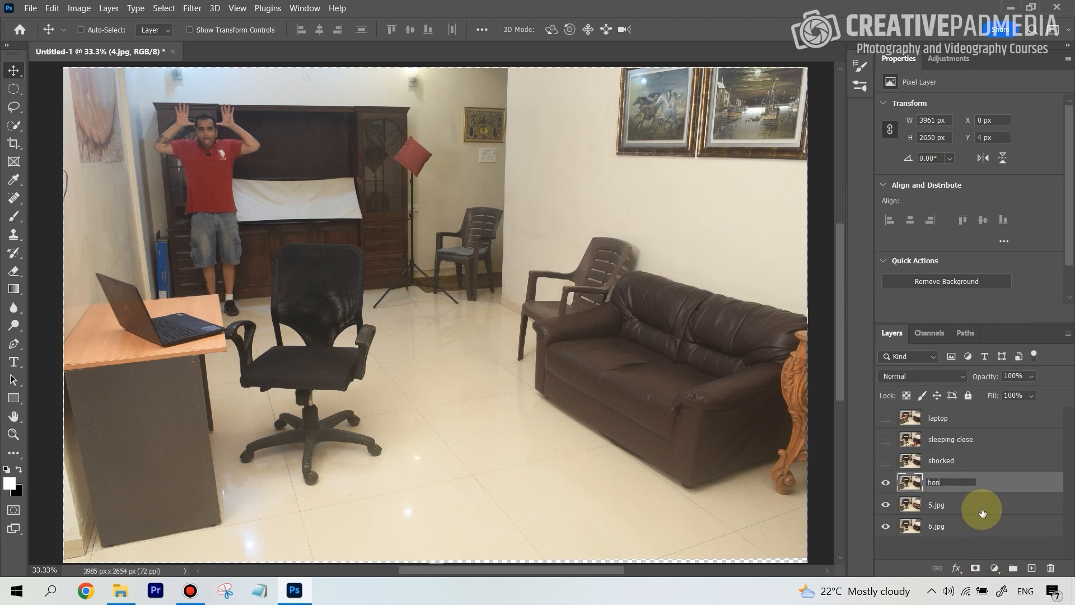
pyautogui.write('rns')
pyautogui.click(974, 509)
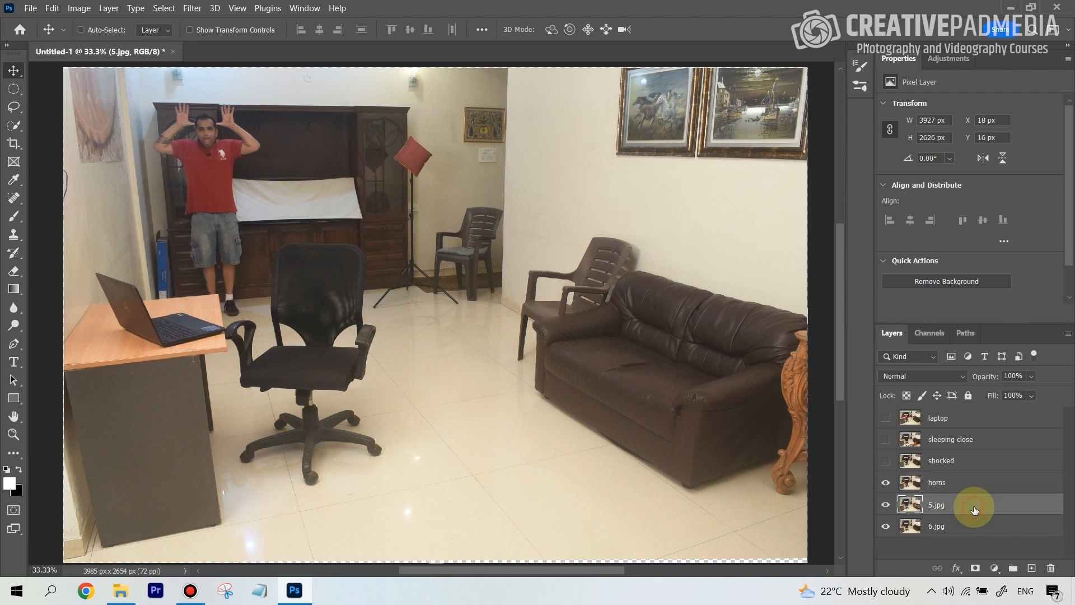
pyautogui.click(885, 482)
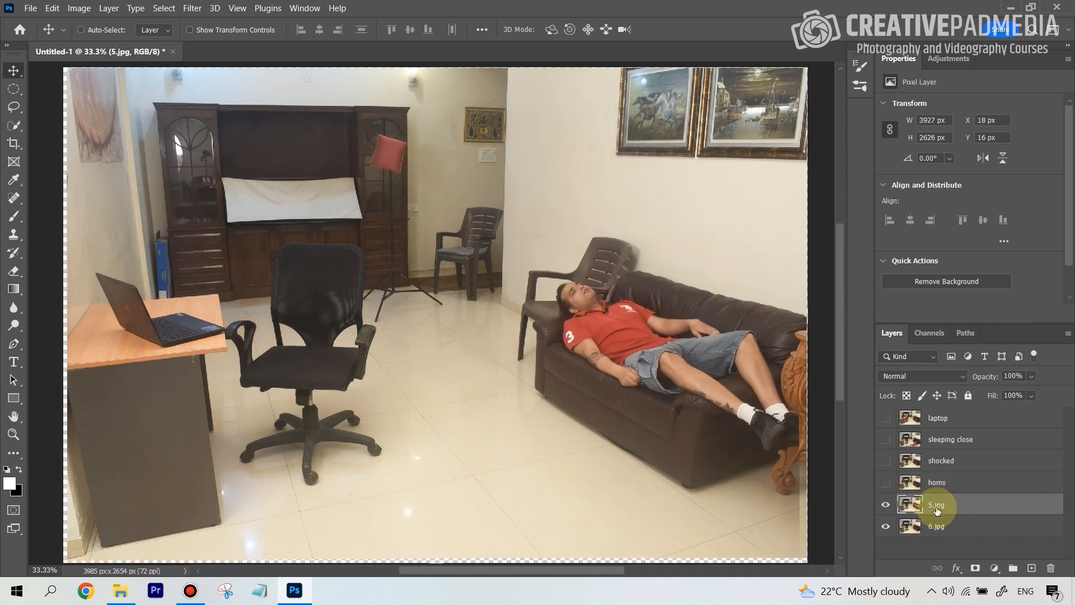
# Rename the layer 5.jpg to "sleeping couch" and hide it.
pyautogui.write('sleeping couch')
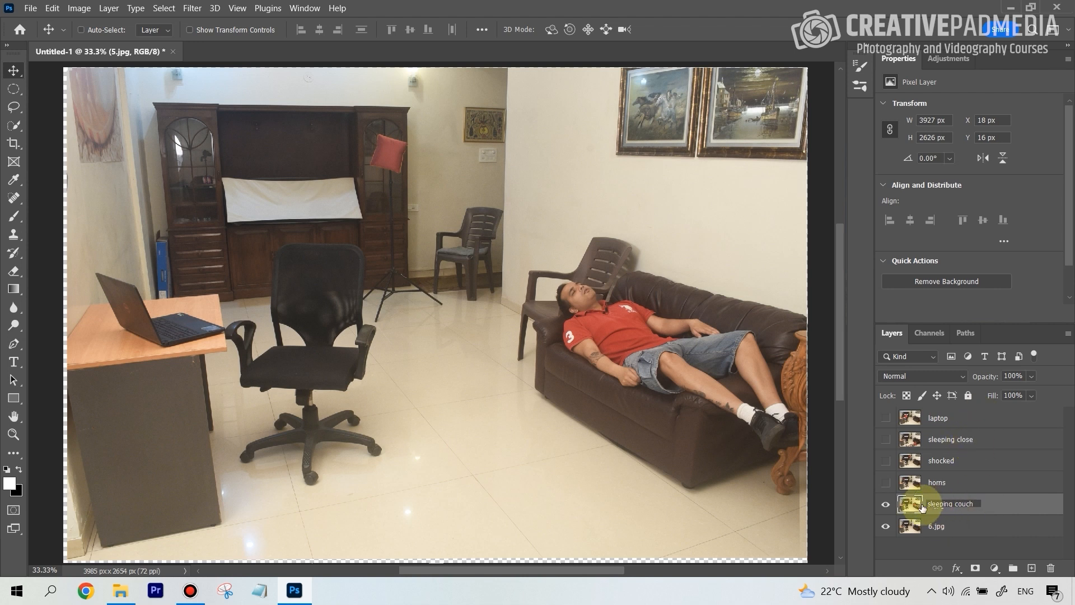
pyautogui.press('Return')
pyautogui.click(886, 504)
# Rename the "sleeping close" layer to "sleeping floor" and the layer 6.jpg to "empty".
pyautogui.doubleClick(975, 439)
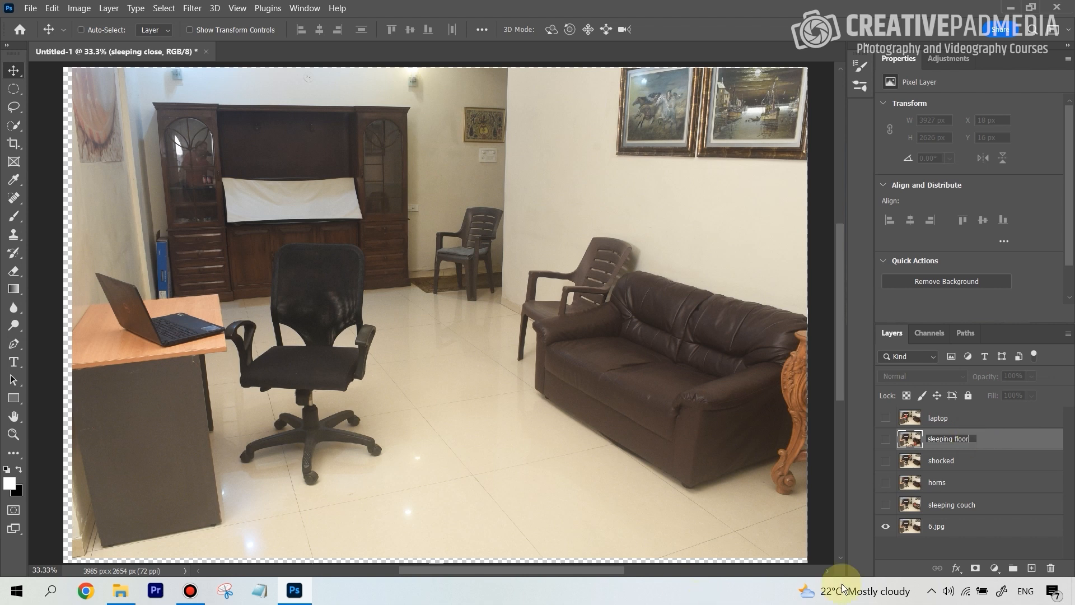
pyautogui.click(952, 504)
pyautogui.click(942, 532)
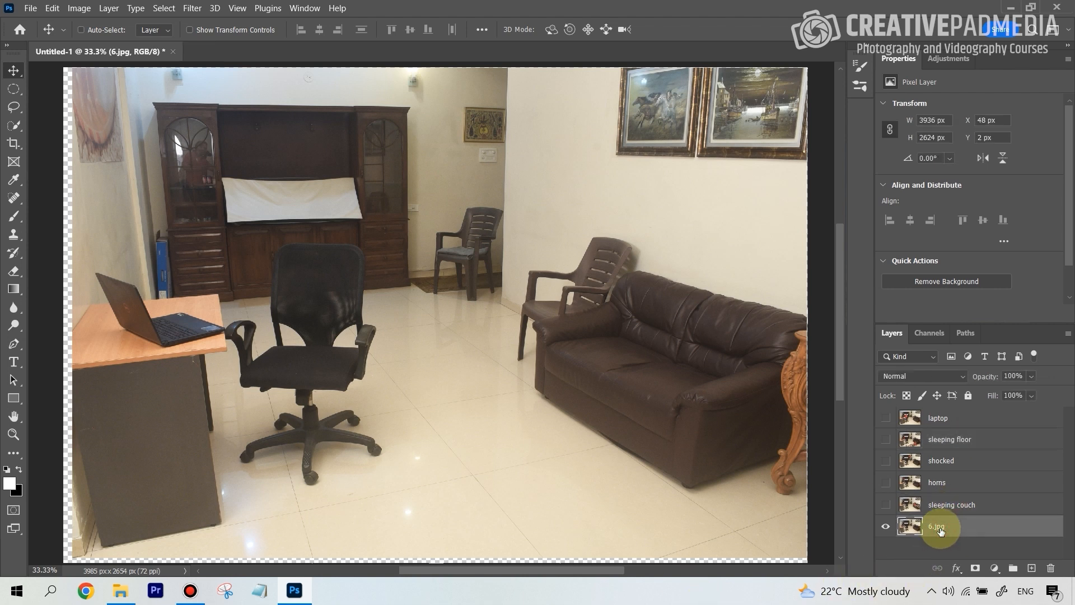
pyautogui.write('empty')
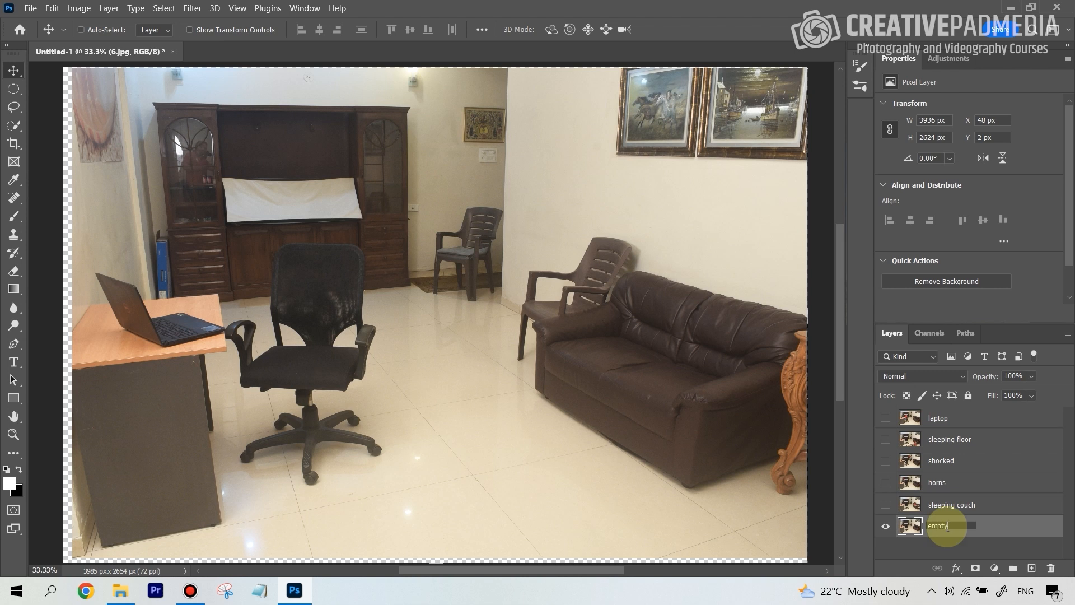
pyautogui.click(958, 481)
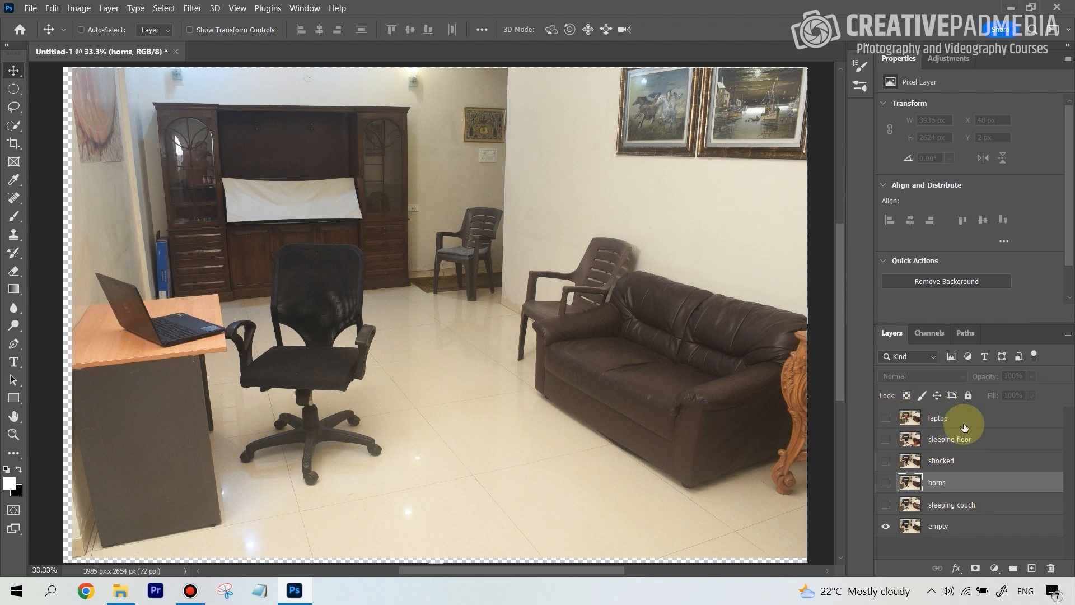
# Make the sleeping couch, horns, shocked, sleeping floor and laptop layers visible.
pyautogui.click(886, 504)
pyautogui.click(886, 480)
pyautogui.click(886, 461)
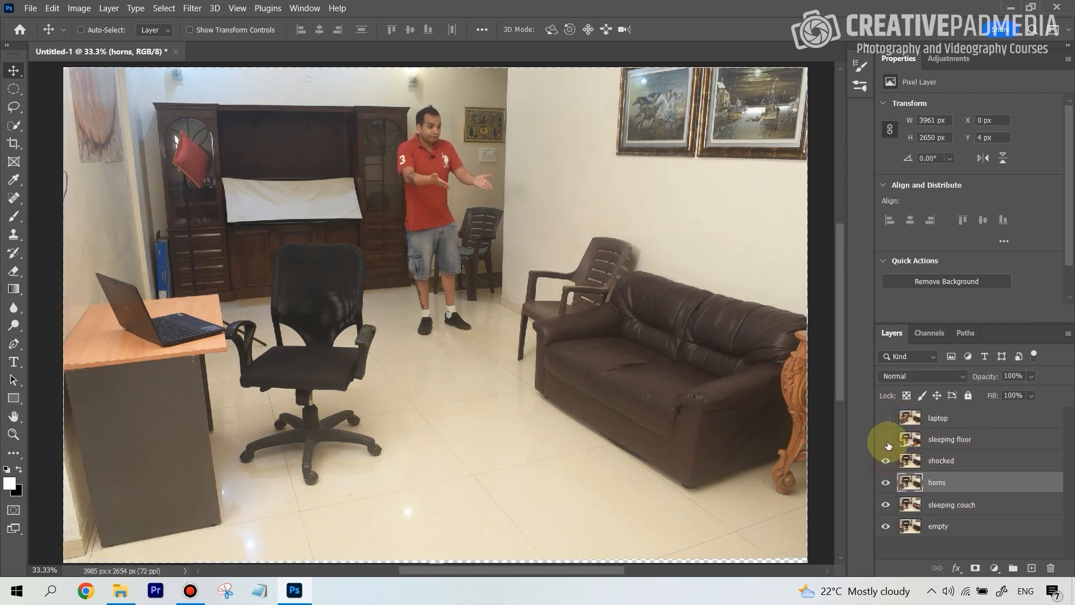
pyautogui.click(886, 439)
pyautogui.click(886, 419)
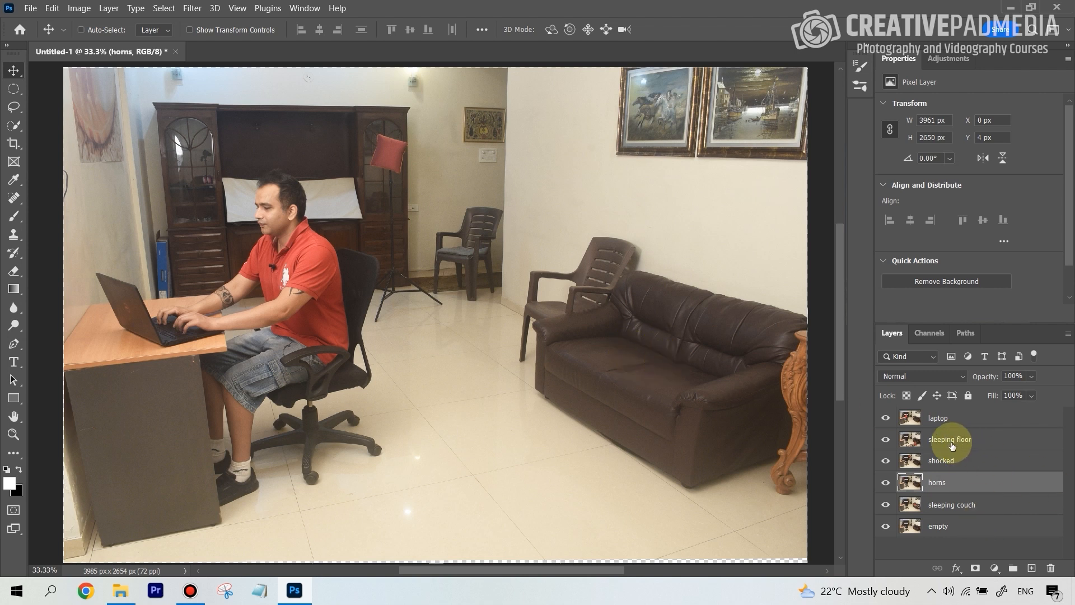
# Hide the laptop, sleeping floor, shocked and horns layers one by one to view the pose beneath each.
pyautogui.click(886, 418)
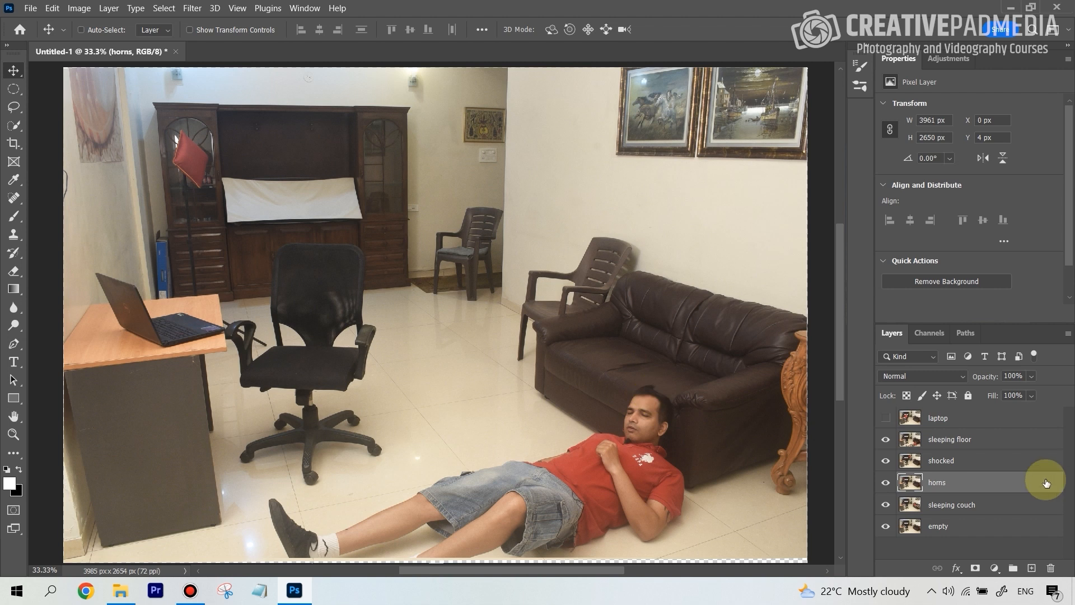
pyautogui.click(885, 439)
pyautogui.click(885, 461)
pyautogui.click(885, 483)
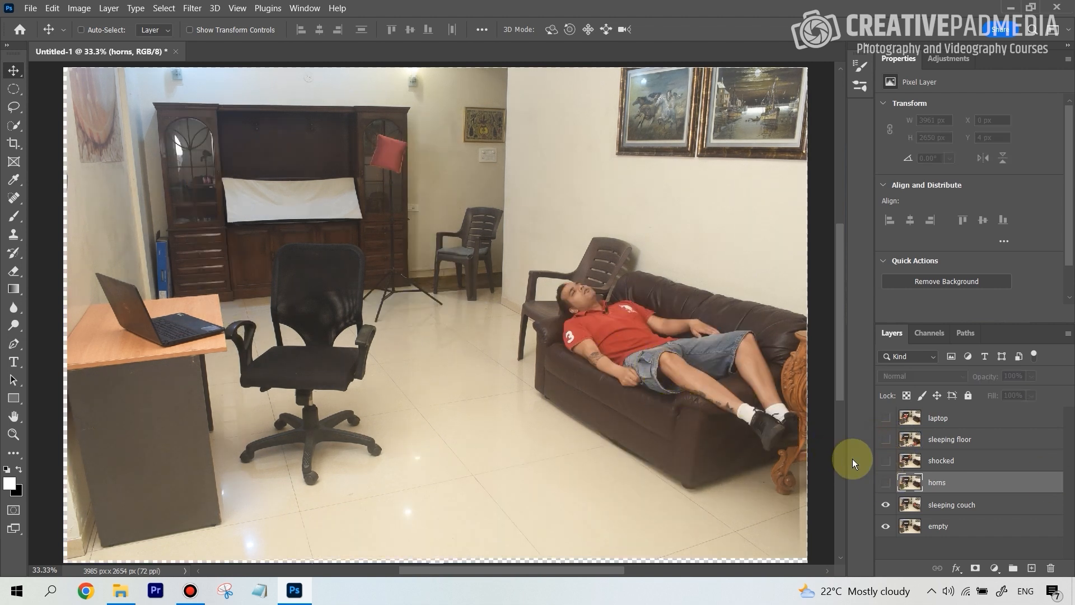
# Move the sleeping floor layer directly above sleeping couch and make all the layers visible.
pyautogui.click(886, 440)
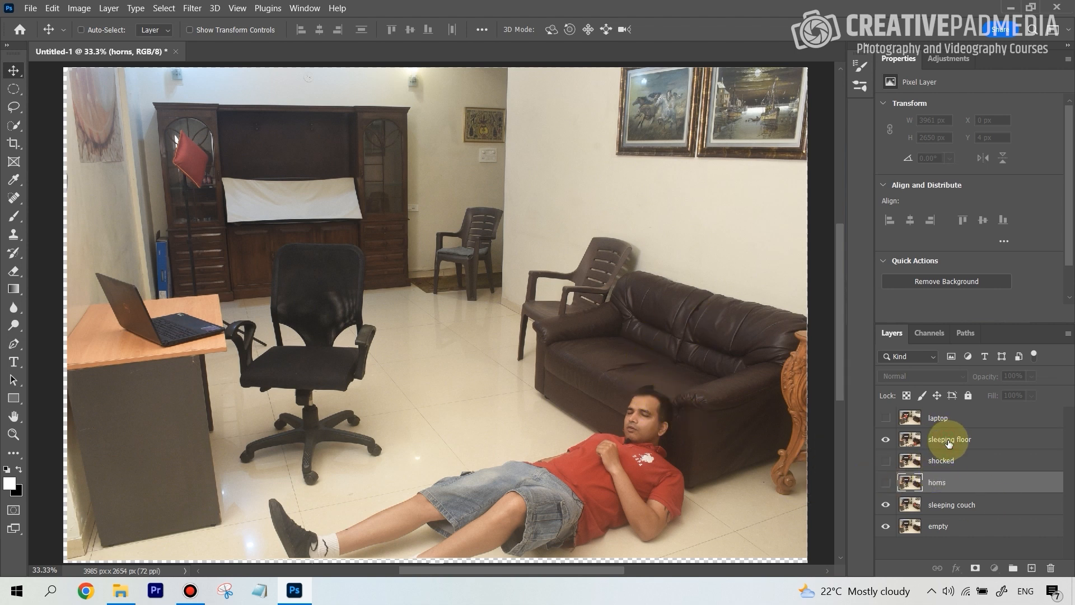
pyautogui.moveTo(949, 440); pyautogui.dragTo(960, 493)
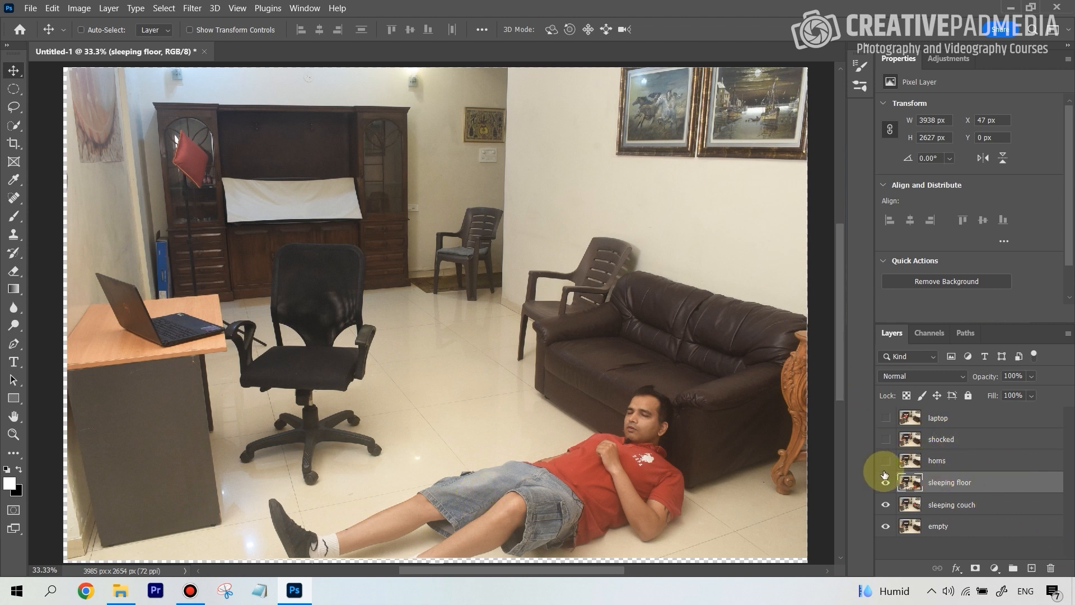
pyautogui.moveTo(885, 460); pyautogui.dragTo(891, 420)
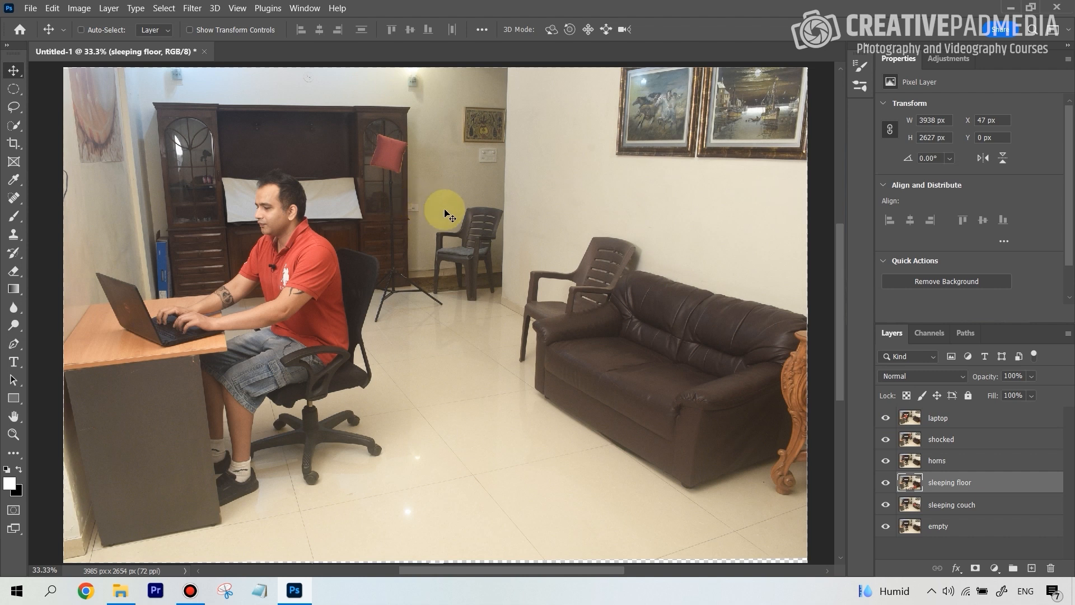
# Mask the laptop layer to a loose Lasso selection of about 1700 × 2020 px around the seated man, chair and laptop.
pyautogui.click(971, 509)
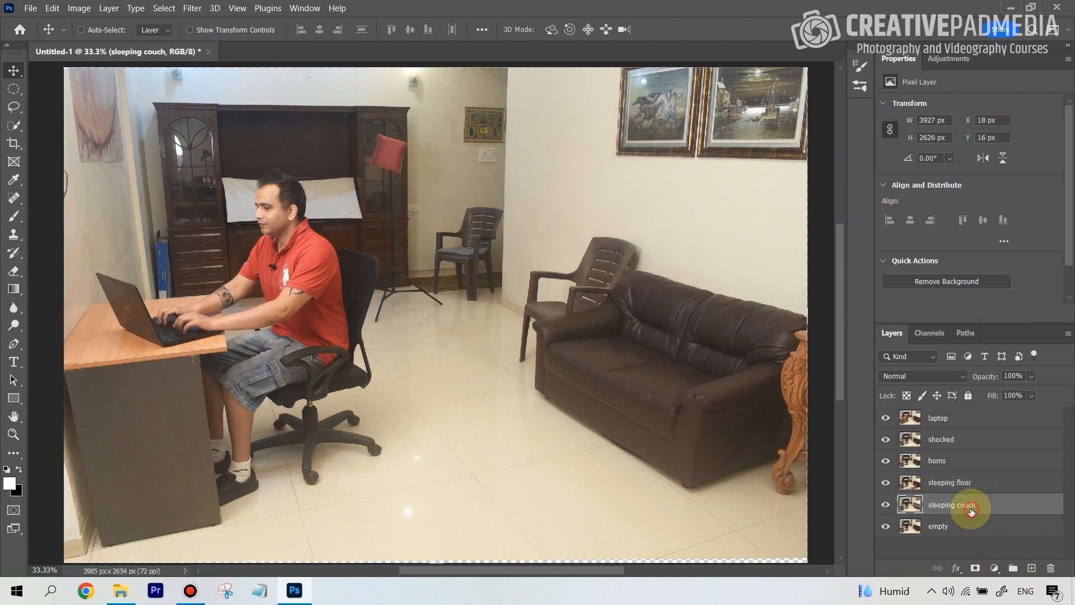
pyautogui.click(945, 422)
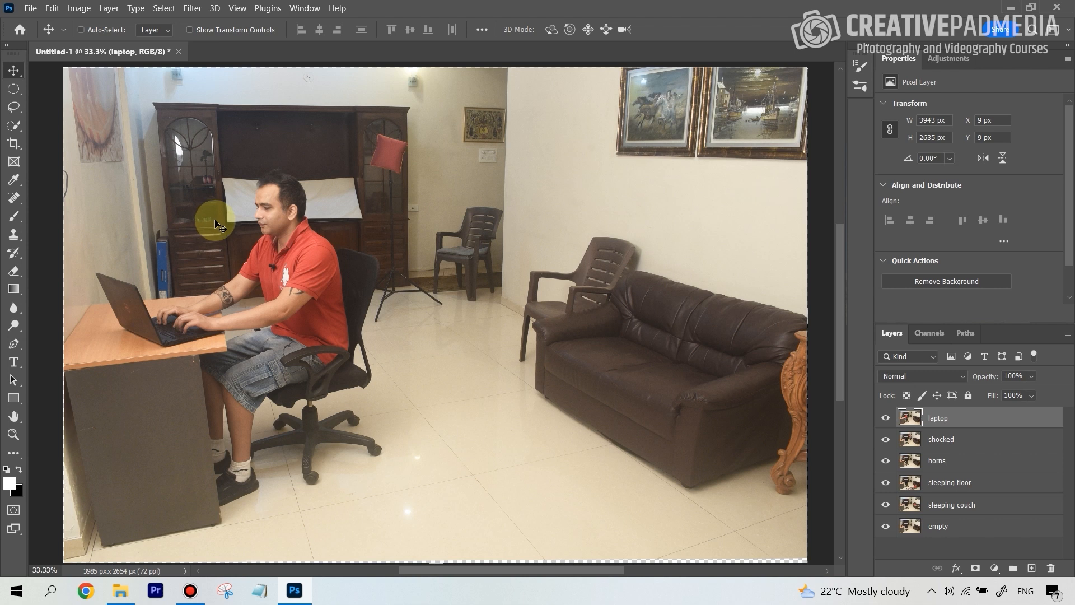
pyautogui.click(14, 128)
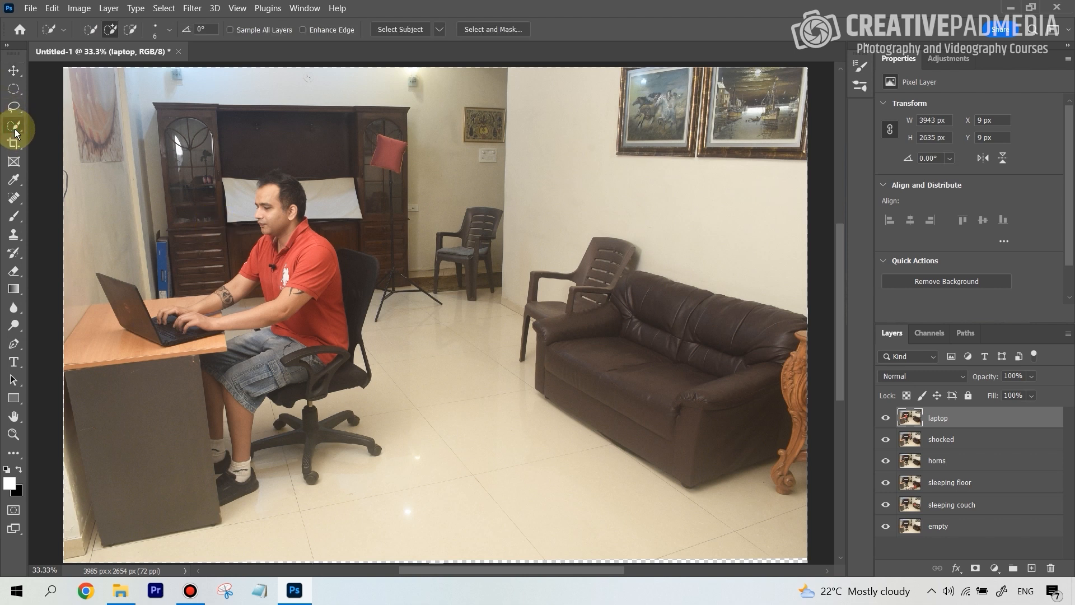
pyautogui.rightClick(15, 129)
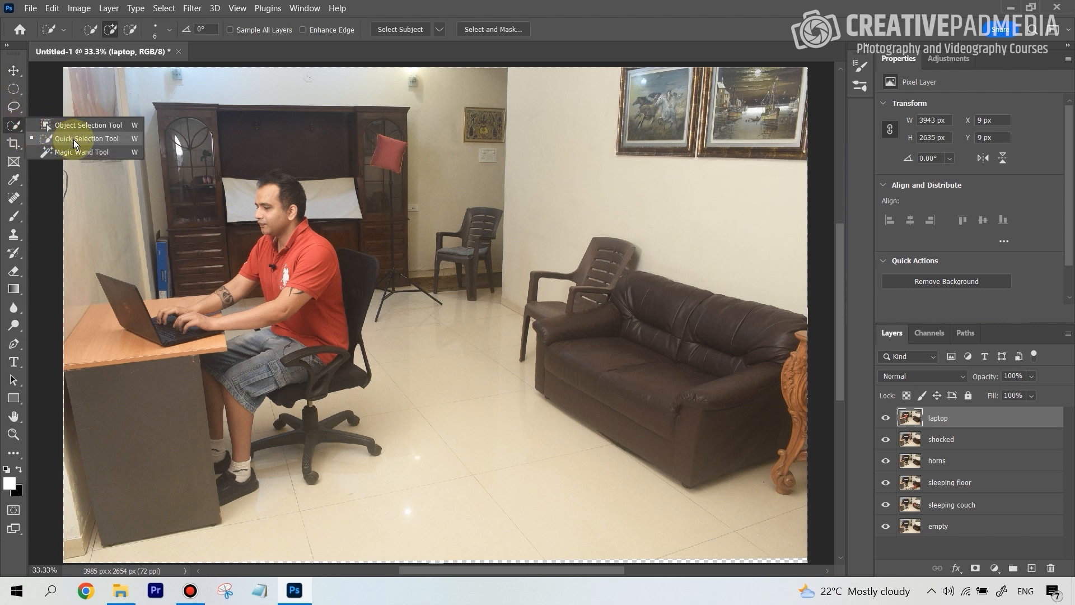
pyautogui.click(14, 107)
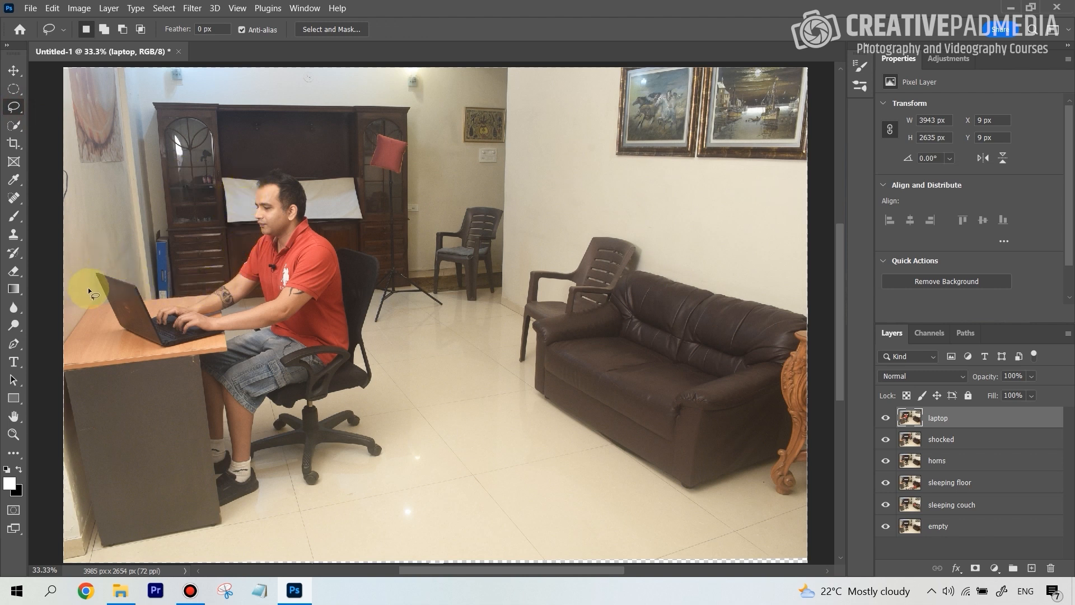
pyautogui.moveTo(245, 181)
pyautogui.mouseDown()
pyautogui.moveTo(212, 278)
pyautogui.moveTo(159, 312)
pyautogui.moveTo(159, 287)
pyautogui.mouseUp()
pyautogui.hotkey('ctrl', 'd')
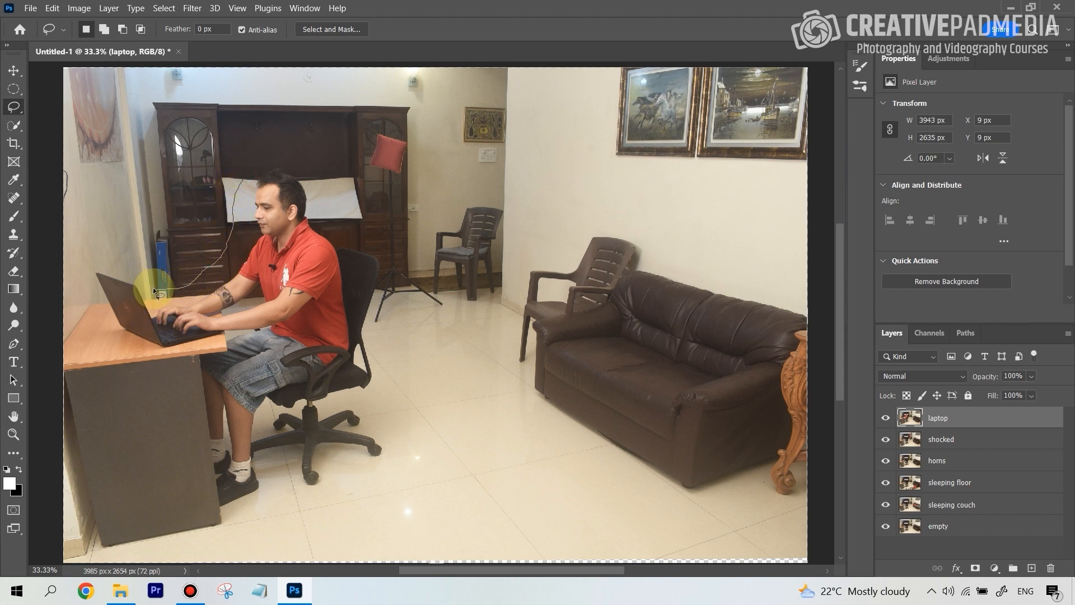
pyautogui.moveTo(131, 269)
pyautogui.mouseDown()
pyautogui.moveTo(90, 262)
pyautogui.moveTo(91, 317)
pyautogui.mouseUp()
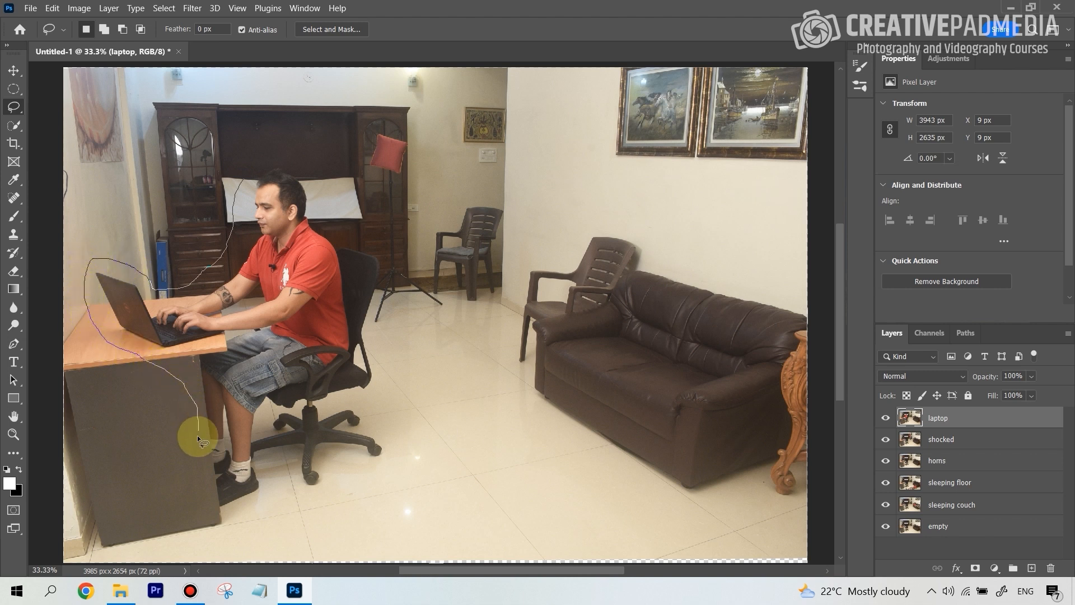
pyautogui.moveTo(197, 485)
pyautogui.mouseDown()
pyautogui.moveTo(238, 533)
pyautogui.moveTo(292, 527)
pyautogui.mouseUp()
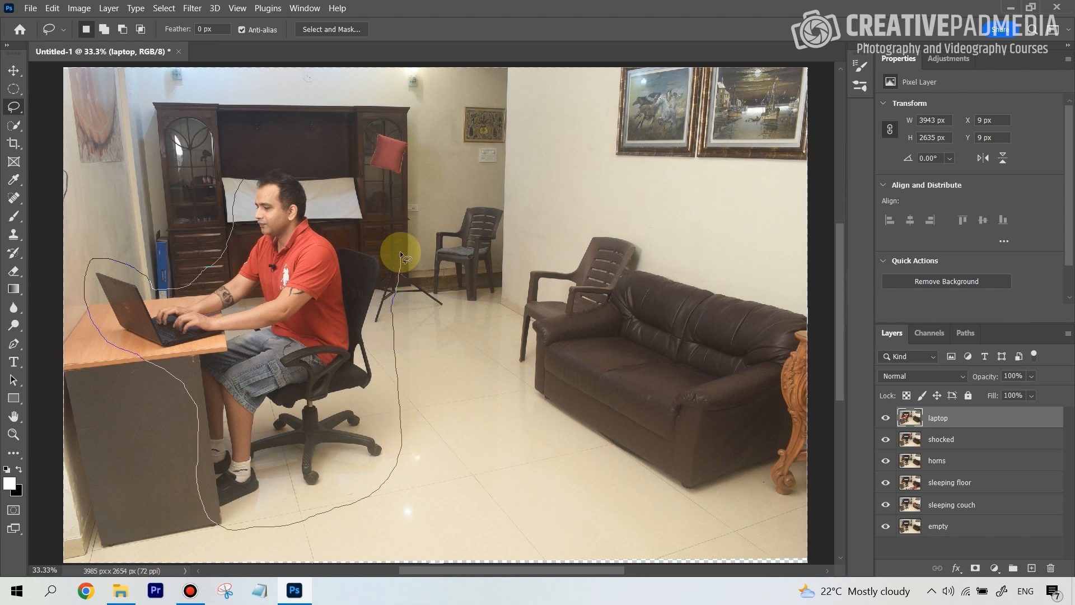
pyautogui.moveTo(400, 253); pyautogui.dragTo(376, 230)
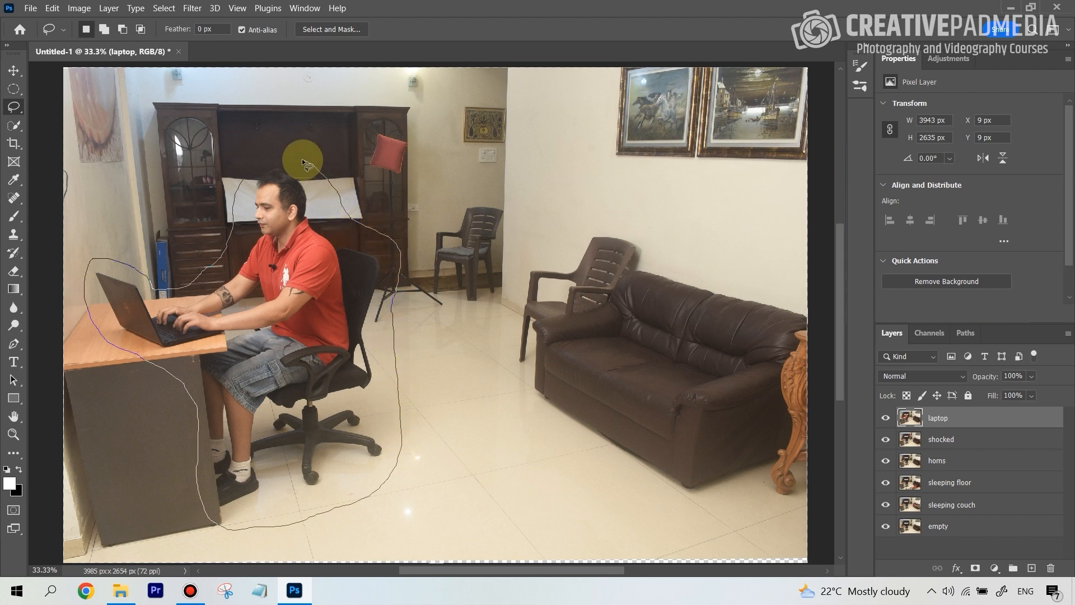
pyautogui.moveTo(245, 170); pyautogui.dragTo(242, 177)
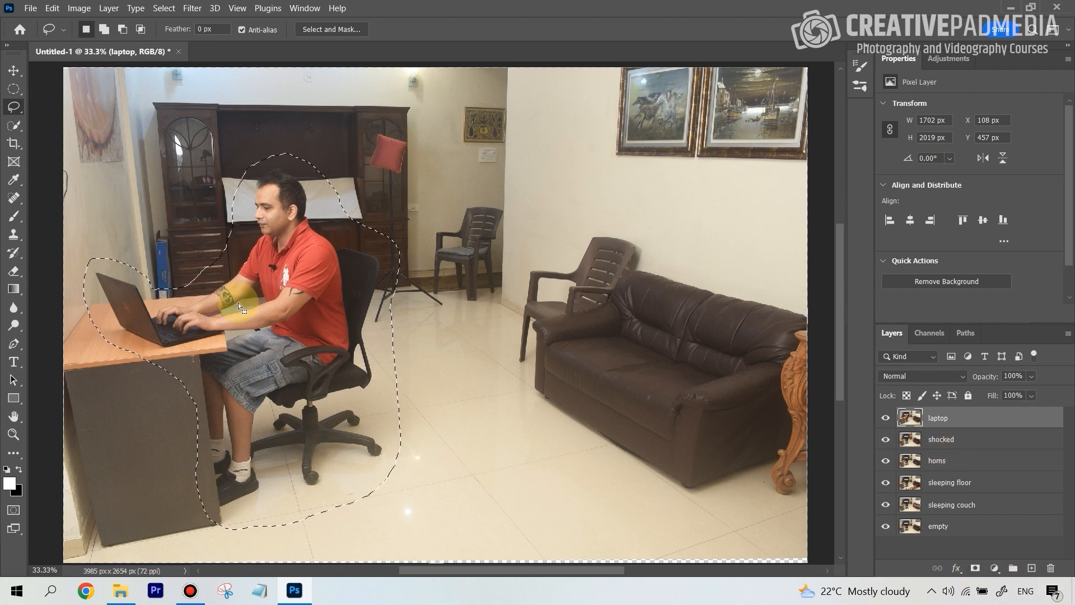
pyautogui.click(975, 571)
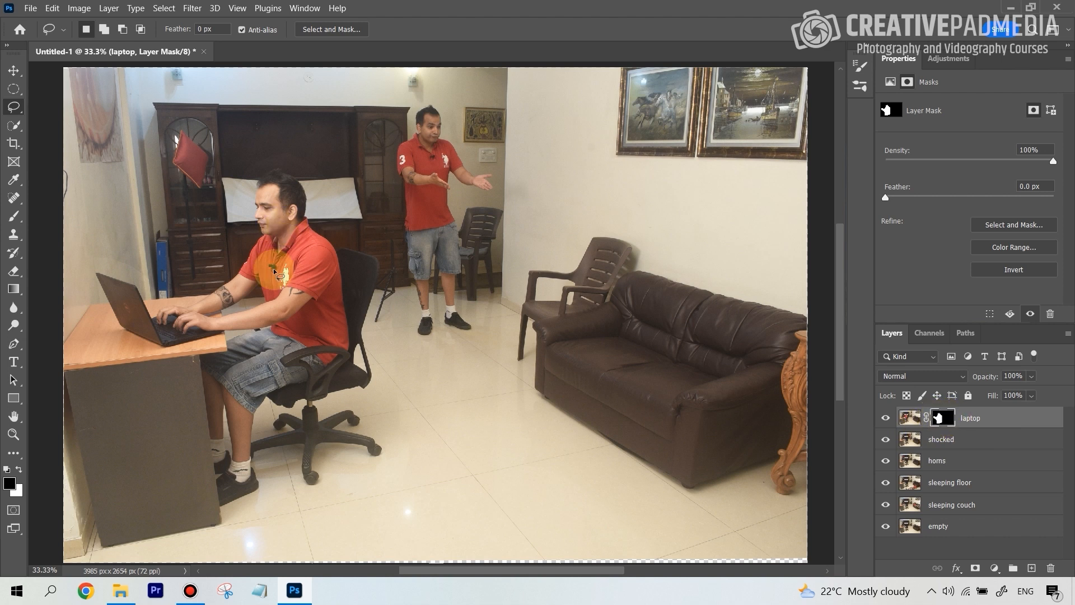
# Mask the shocked layer to a loose Lasso selection of about 630 × 1430 px around the standing man.
pyautogui.click(972, 440)
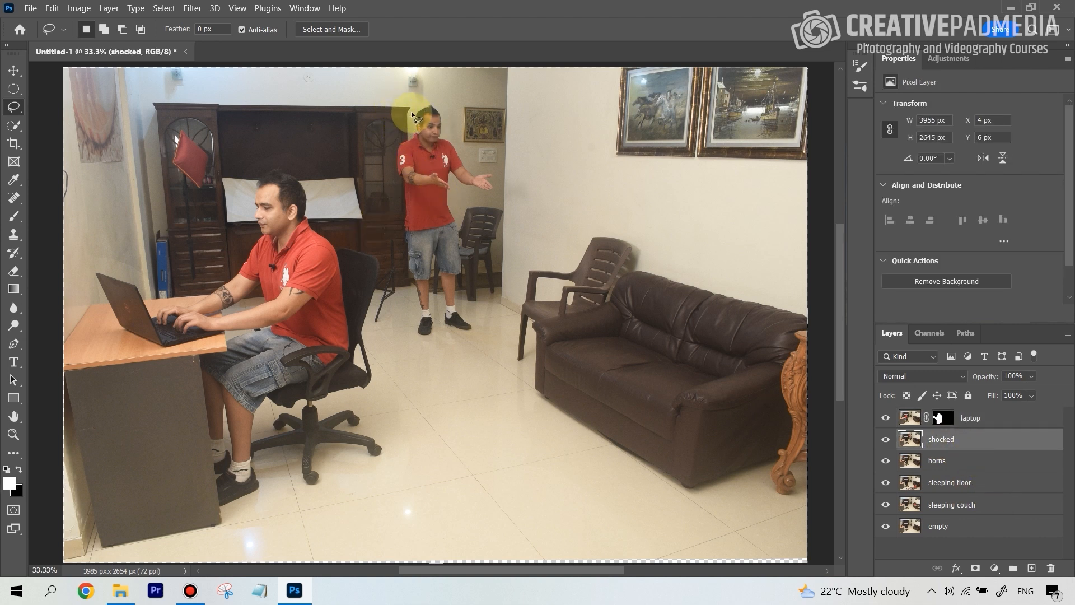
pyautogui.moveTo(411, 115)
pyautogui.mouseDown()
pyautogui.moveTo(389, 181)
pyautogui.moveTo(420, 350)
pyautogui.moveTo(440, 336)
pyautogui.moveTo(482, 347)
pyautogui.moveTo(492, 332)
pyautogui.moveTo(468, 196)
pyautogui.moveTo(496, 192)
pyautogui.moveTo(506, 177)
pyautogui.moveTo(470, 140)
pyautogui.mouseUp()
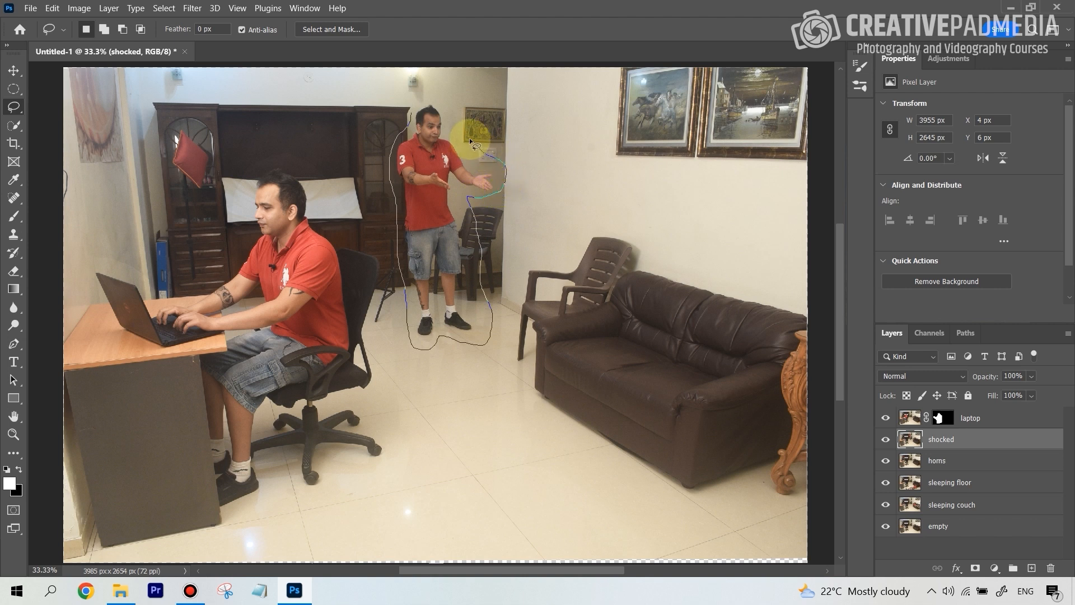
pyautogui.moveTo(450, 93)
pyautogui.mouseDown()
pyautogui.moveTo(421, 90)
pyautogui.moveTo(410, 122)
pyautogui.mouseUp()
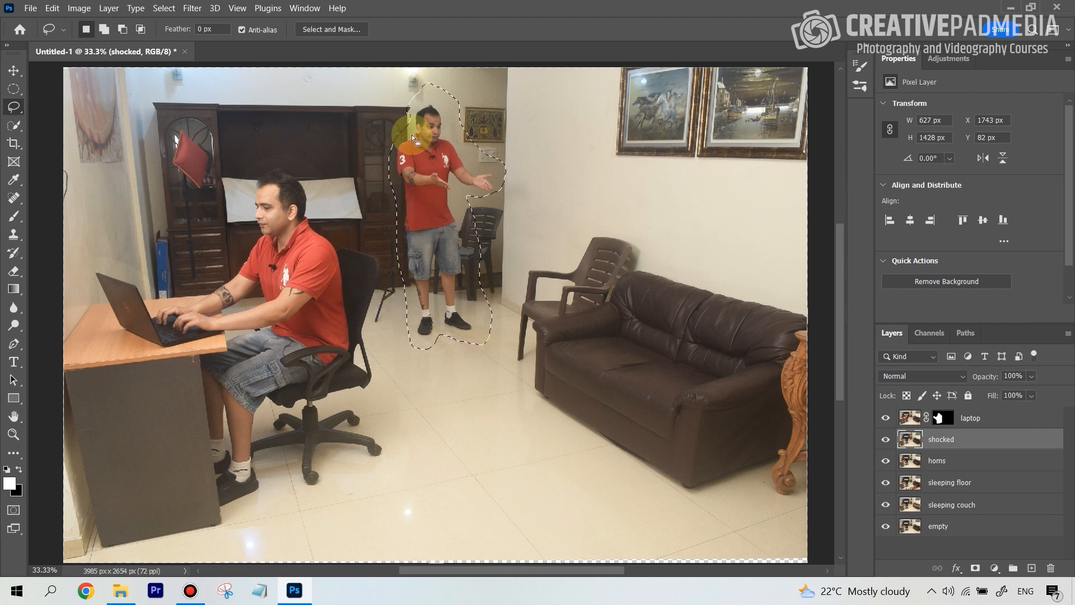
pyautogui.click(976, 569)
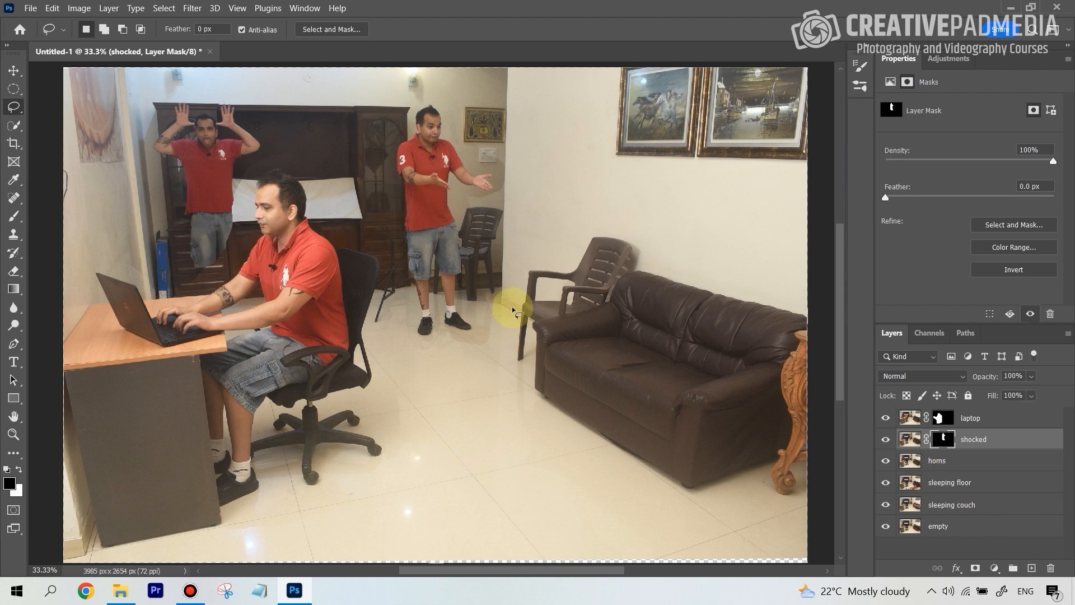
# Mask the horns layer to a loose Lasso selection around the man with raised hands, and add an empty vector mask to it.
pyautogui.click(959, 420)
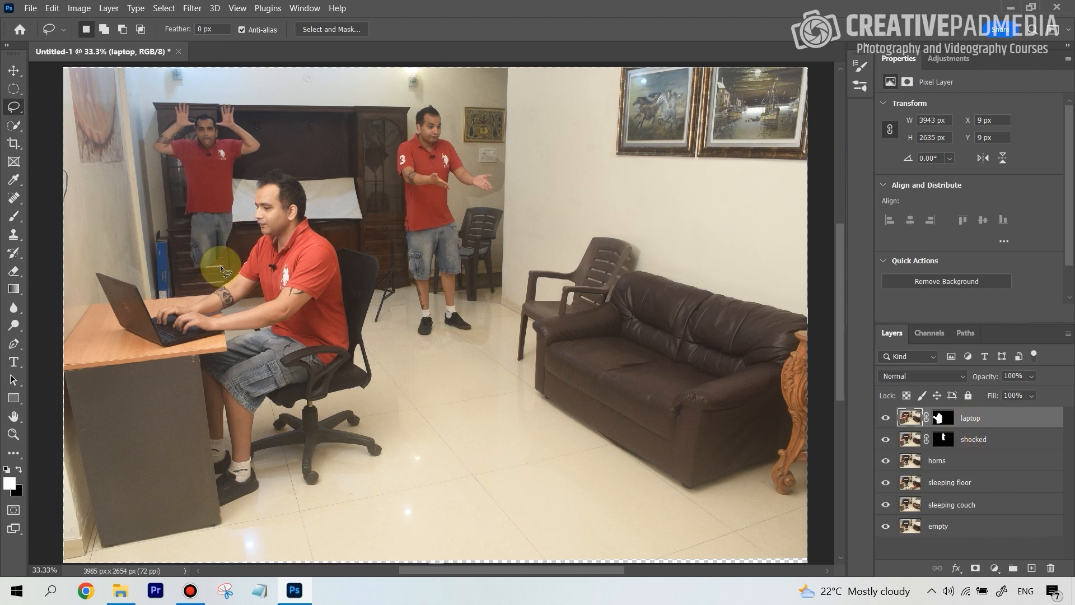
pyautogui.hotkey('ctrl', '+')
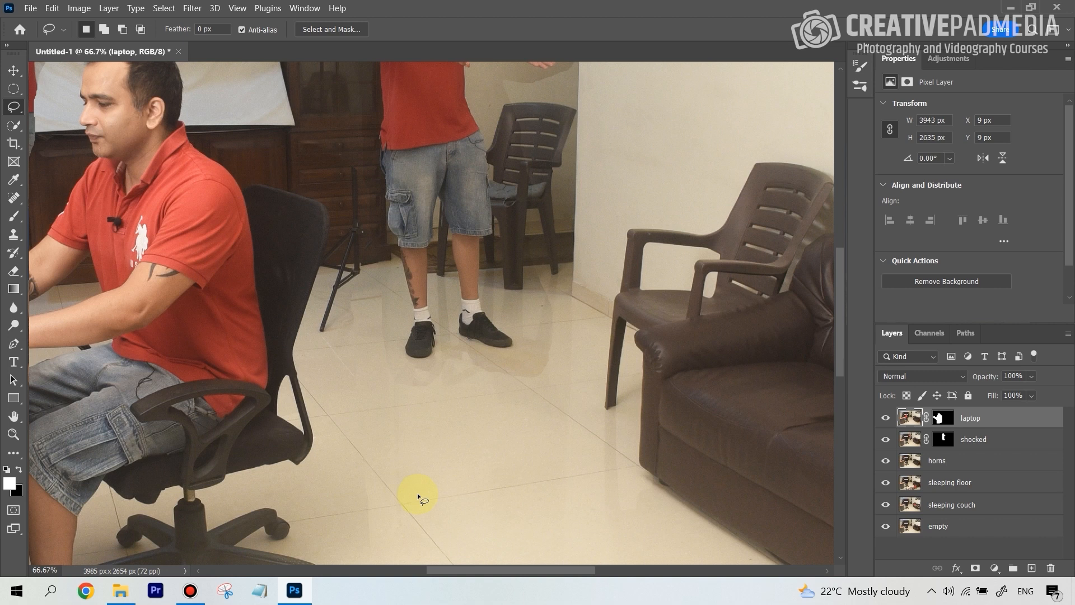
pyautogui.moveTo(458, 571); pyautogui.dragTo(395, 572)
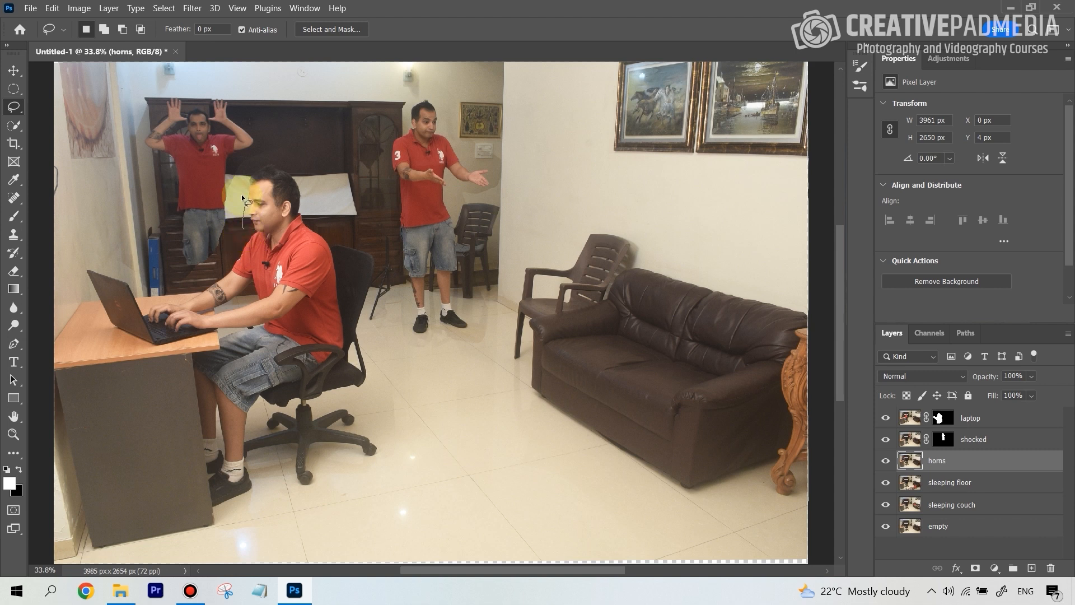
pyautogui.moveTo(202, 83)
pyautogui.mouseDown()
pyautogui.moveTo(129, 105)
pyautogui.moveTo(125, 146)
pyautogui.moveTo(140, 228)
pyautogui.moveTo(162, 242)
pyautogui.moveTo(165, 384)
pyautogui.moveTo(204, 412)
pyautogui.moveTo(244, 415)
pyautogui.moveTo(255, 381)
pyautogui.moveTo(246, 226)
pyautogui.mouseUp()
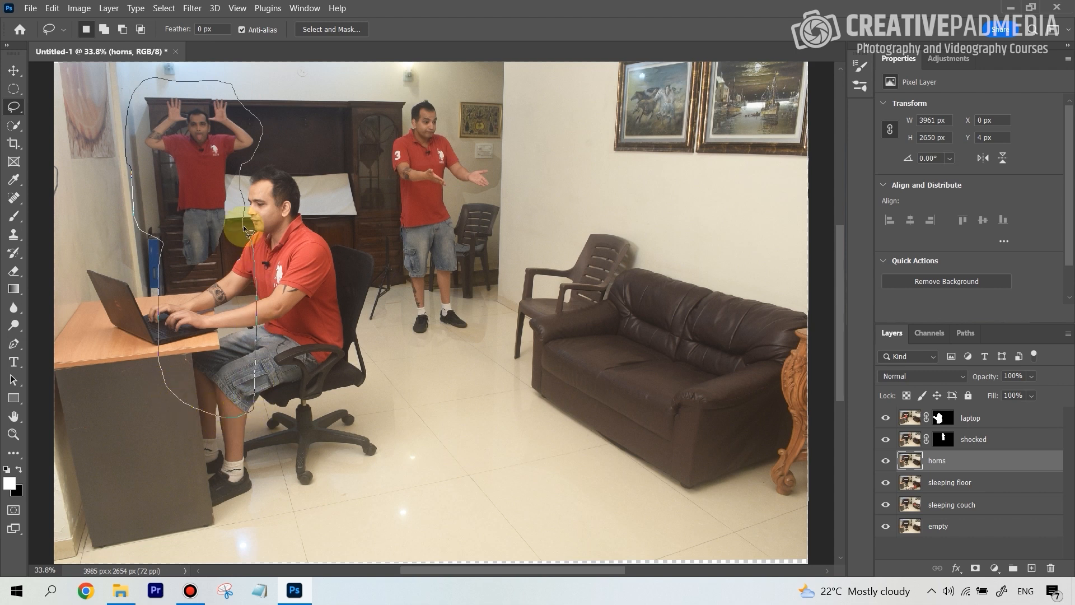
pyautogui.click(975, 569)
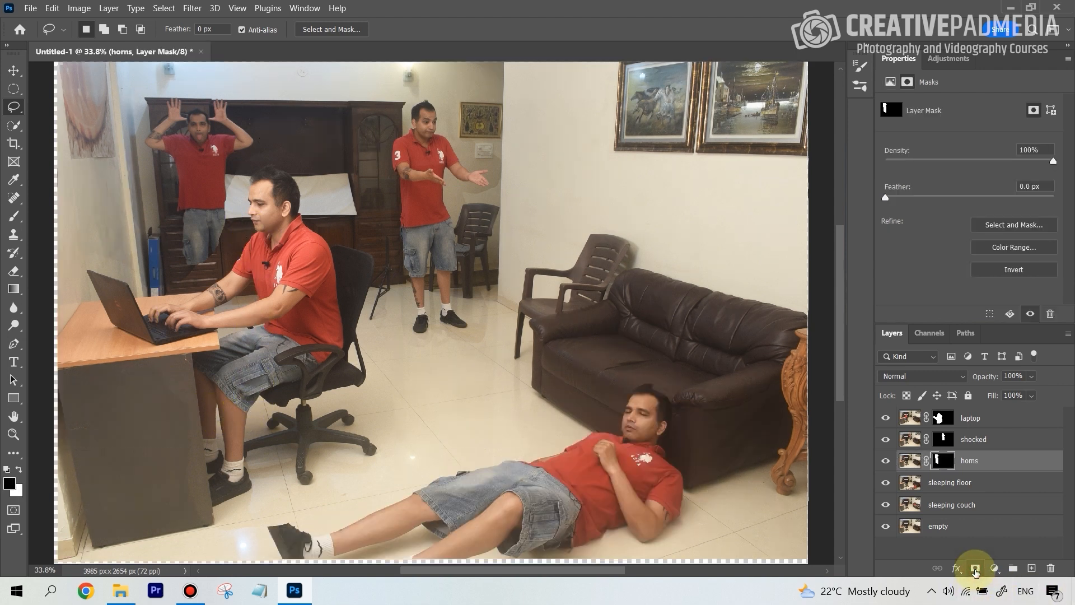
pyautogui.click(975, 569)
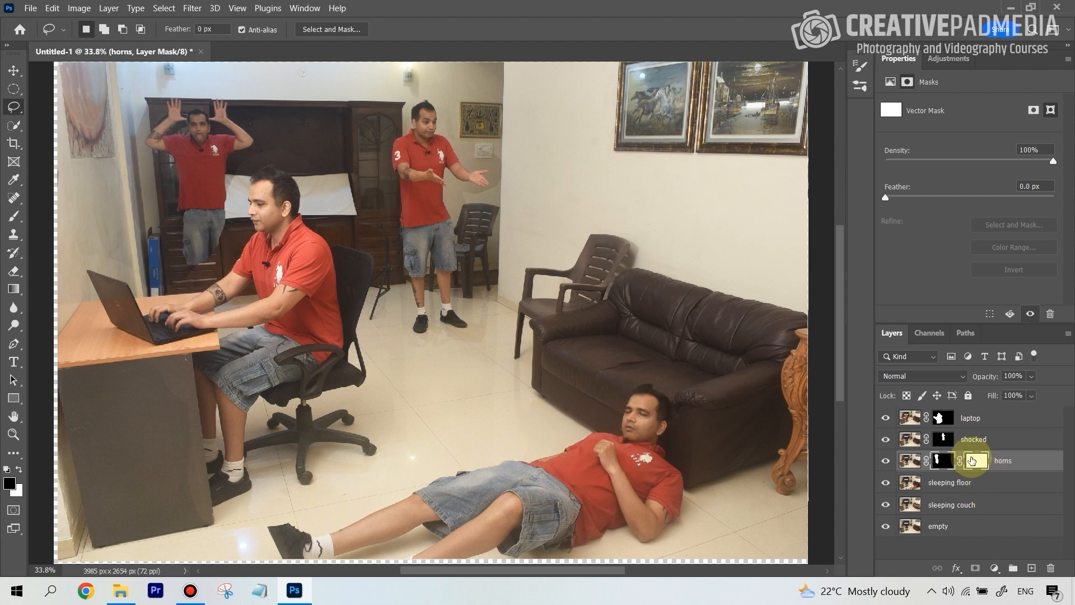
# Mask the sleeping floor layer to a loose Lasso selection of about 2385 × 1090 px around the man lying on the floor.
pyautogui.click(960, 483)
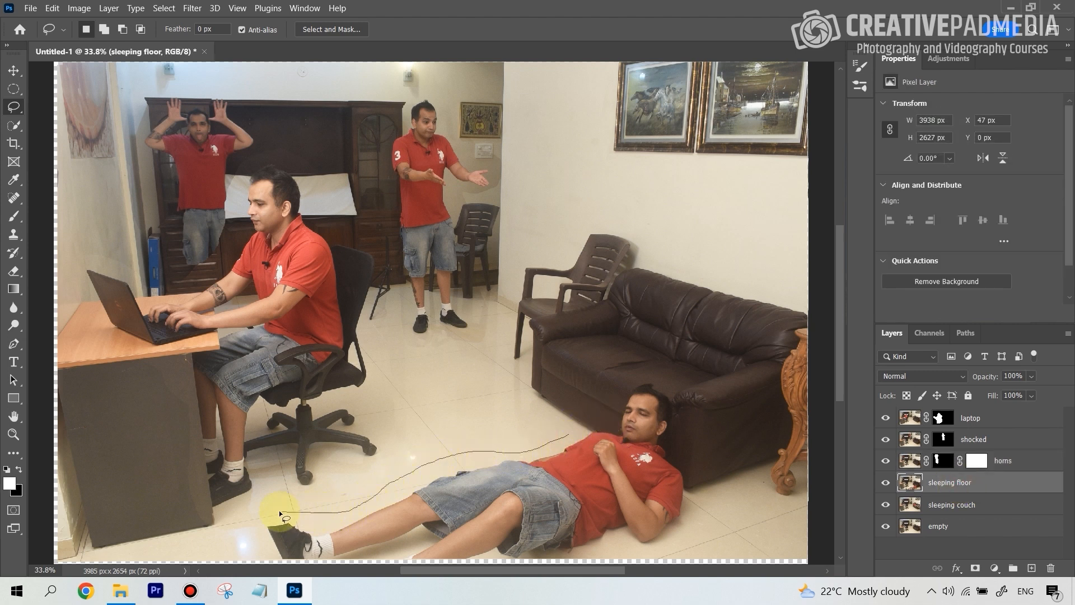
pyautogui.moveTo(249, 536)
pyautogui.mouseDown()
pyautogui.moveTo(354, 568)
pyautogui.moveTo(542, 568)
pyautogui.moveTo(597, 545)
pyautogui.moveTo(642, 551)
pyautogui.moveTo(699, 506)
pyautogui.moveTo(684, 402)
pyautogui.moveTo(659, 363)
pyautogui.moveTo(611, 384)
pyautogui.moveTo(567, 437)
pyautogui.mouseUp()
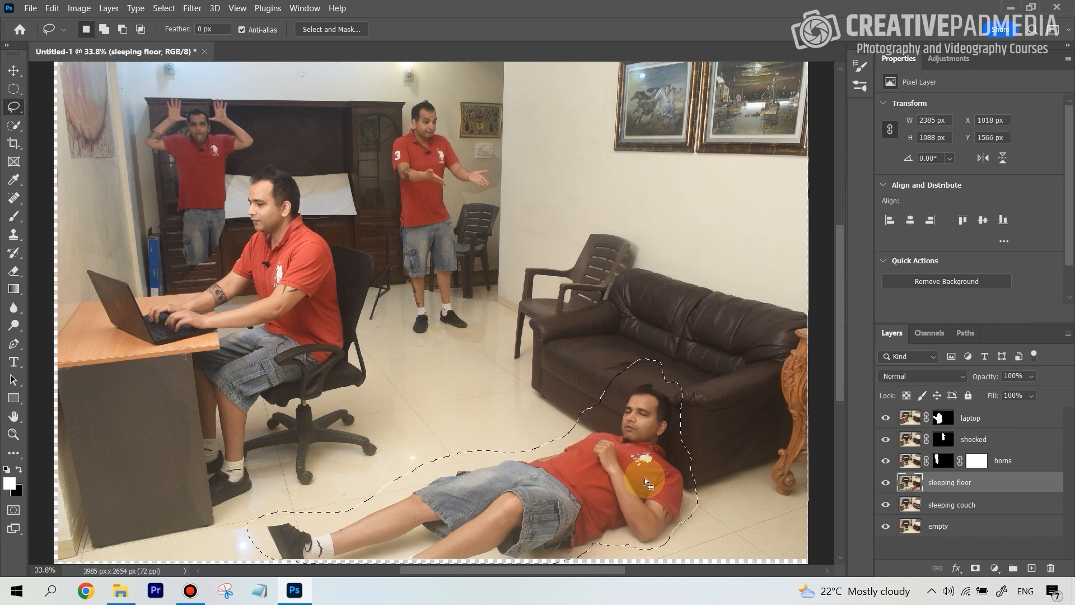
pyautogui.click(975, 568)
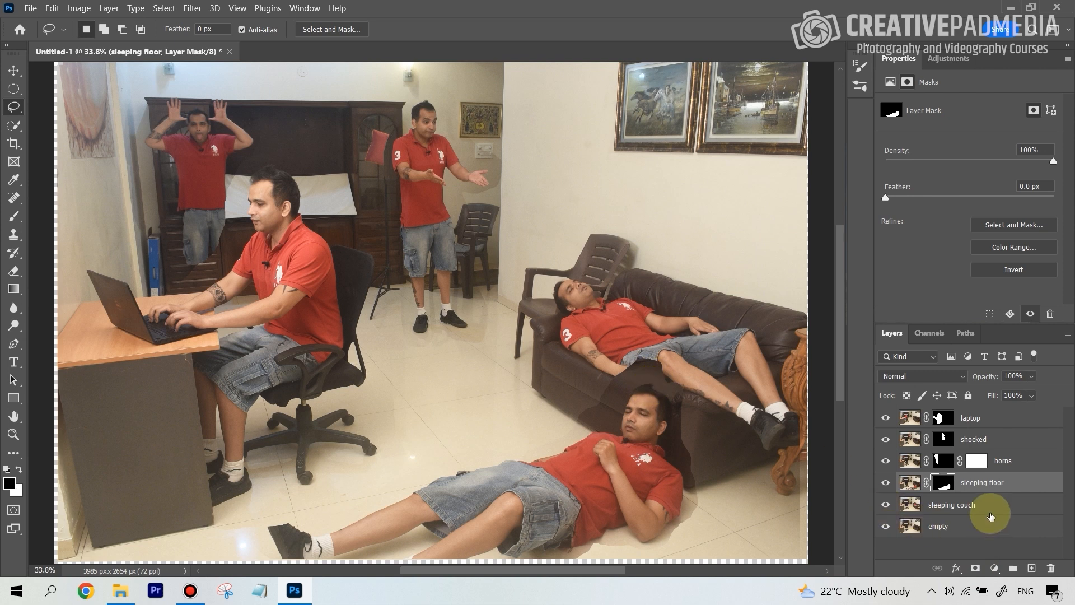
# Mask the sleeping couch layer to a loose Lasso selection around the man lying on the couch.
pyautogui.click(945, 510)
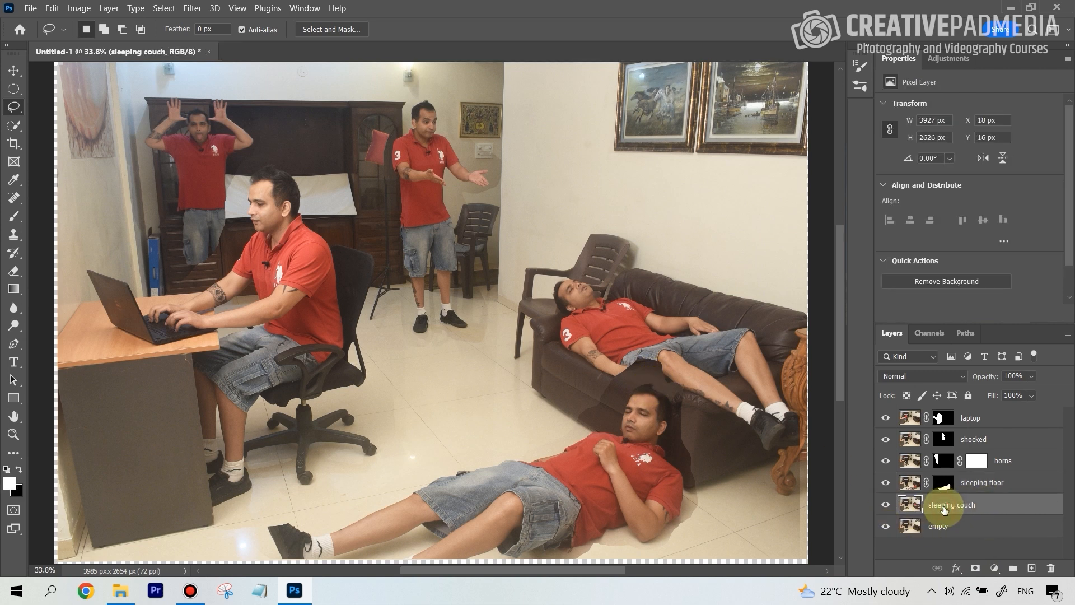
pyautogui.moveTo(550, 271)
pyautogui.mouseDown()
pyautogui.moveTo(544, 332)
pyautogui.moveTo(572, 368)
pyautogui.mouseUp()
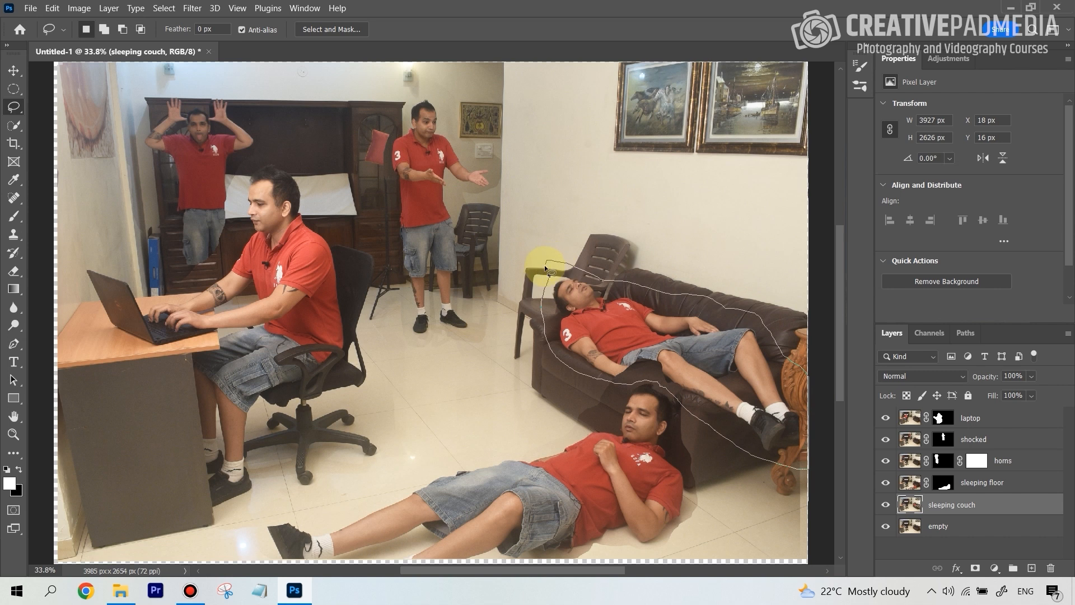
pyautogui.moveTo(544, 264); pyautogui.dragTo(546, 267)
pyautogui.click(973, 569)
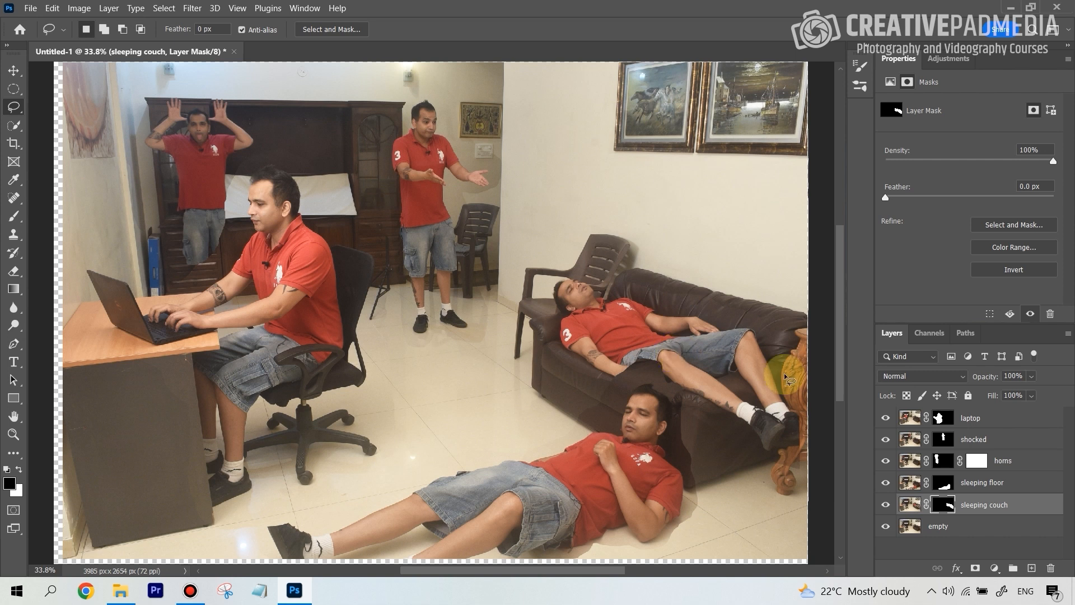
pyautogui.moveTo(837, 388); pyautogui.dragTo(841, 393)
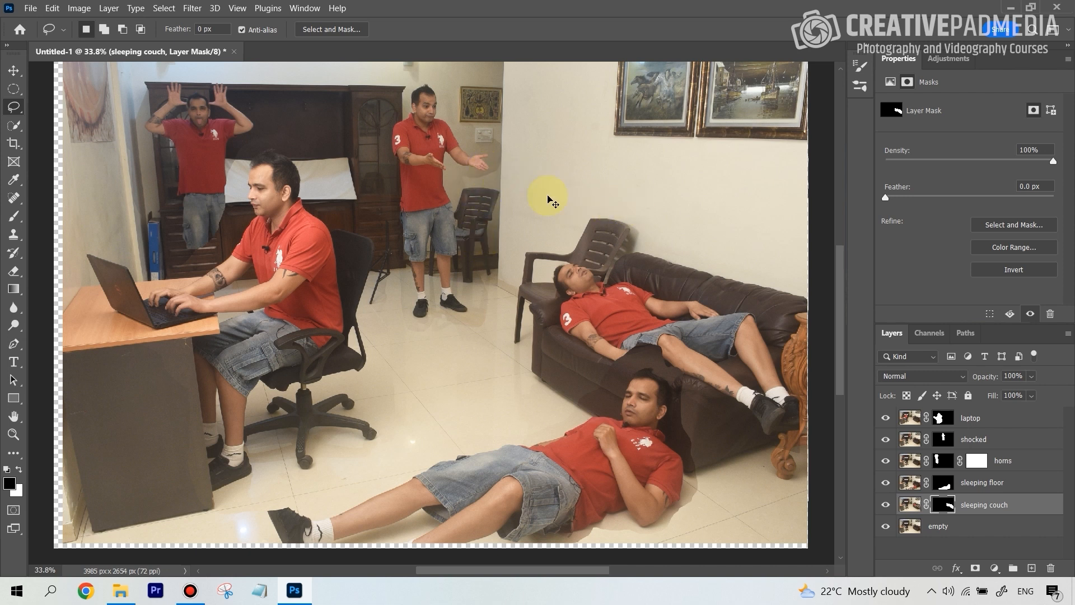
# Examine the composite at 100% zoom around the standing man, the chairs and the seated man for visible mask edges.
pyautogui.hotkey('ctrl', '1')
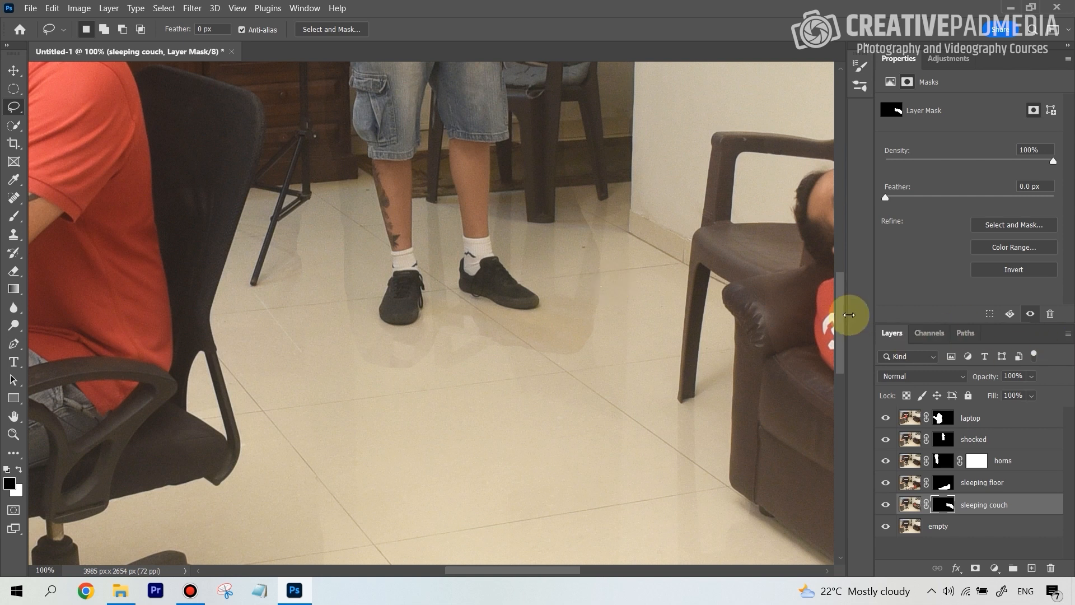
pyautogui.moveTo(839, 301); pyautogui.dragTo(843, 271)
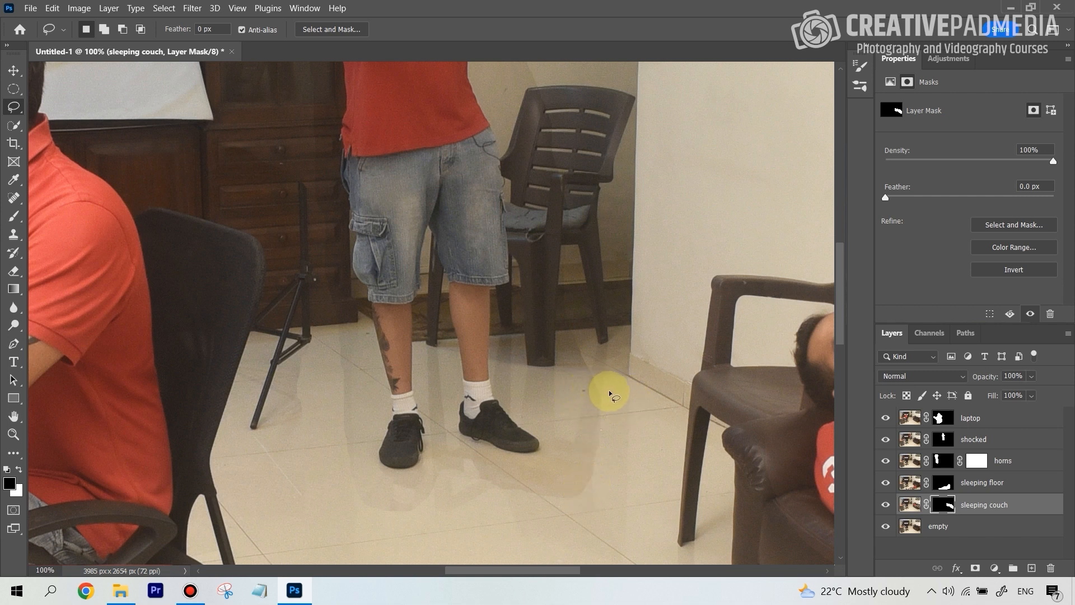
pyautogui.moveTo(572, 570); pyautogui.dragTo(562, 572)
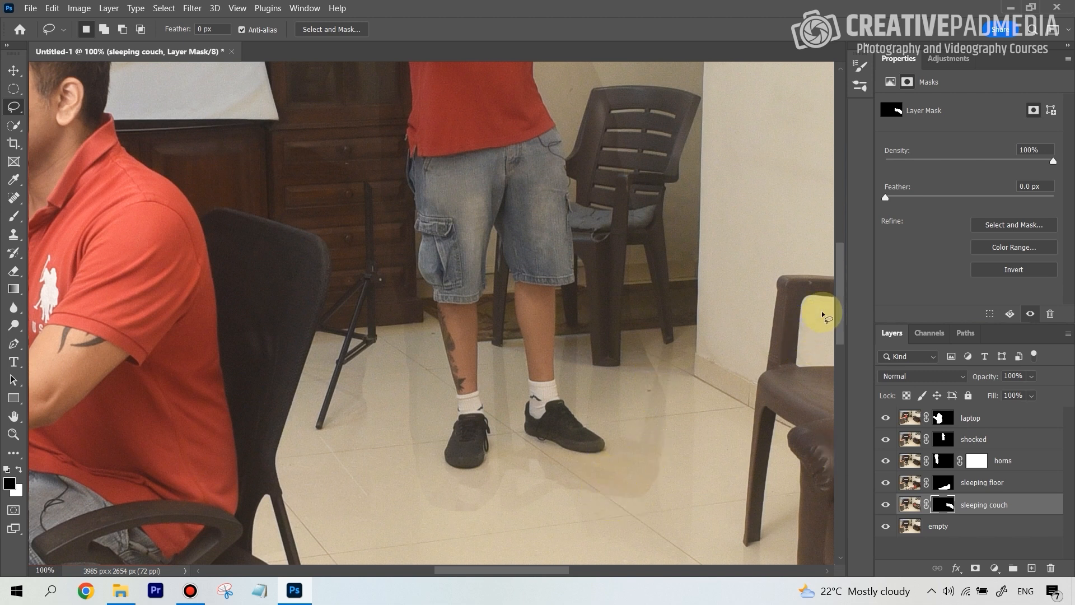
pyautogui.moveTo(837, 310); pyautogui.dragTo(839, 300)
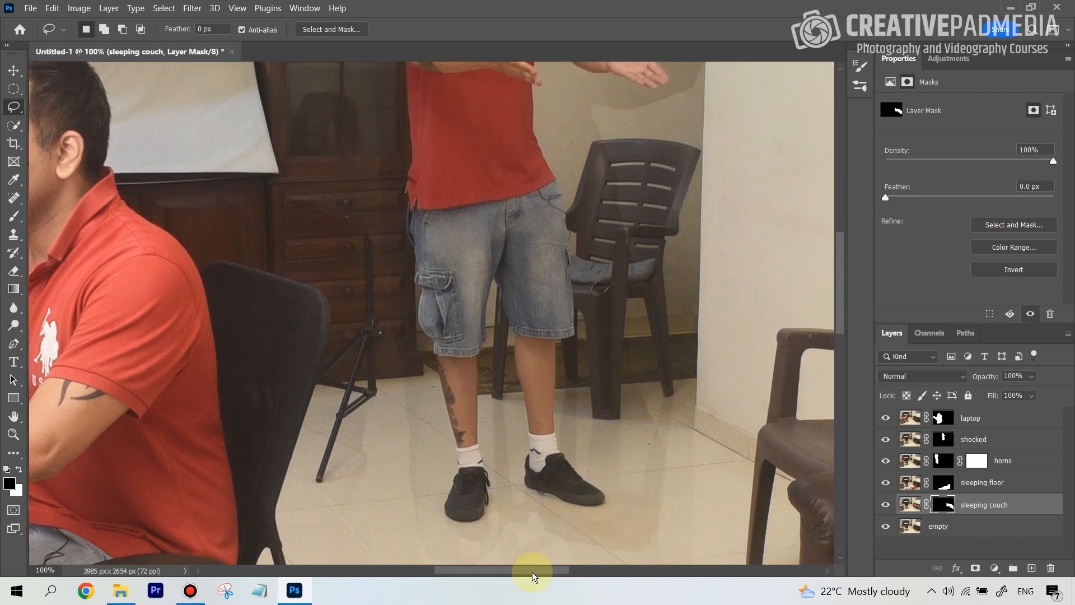
pyautogui.moveTo(532, 572); pyautogui.dragTo(478, 572)
pyautogui.hotkey('ctrl', '-')
# Target the laptop layer's mask and display it as a red overlay on the whole composite.
pyautogui.click(1007, 421)
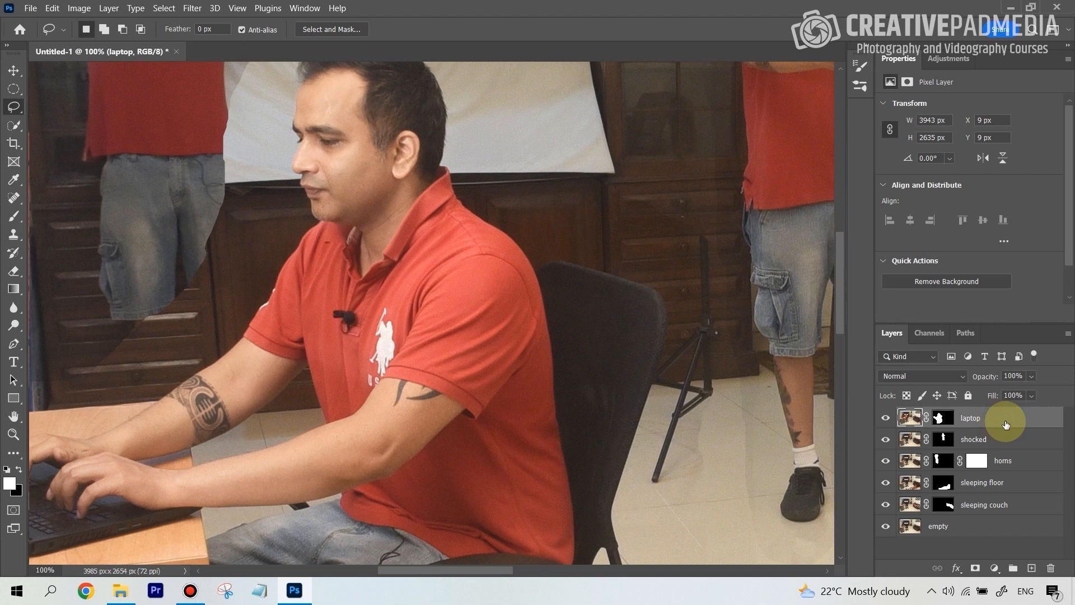
pyautogui.hotkey('ctrl', '-')
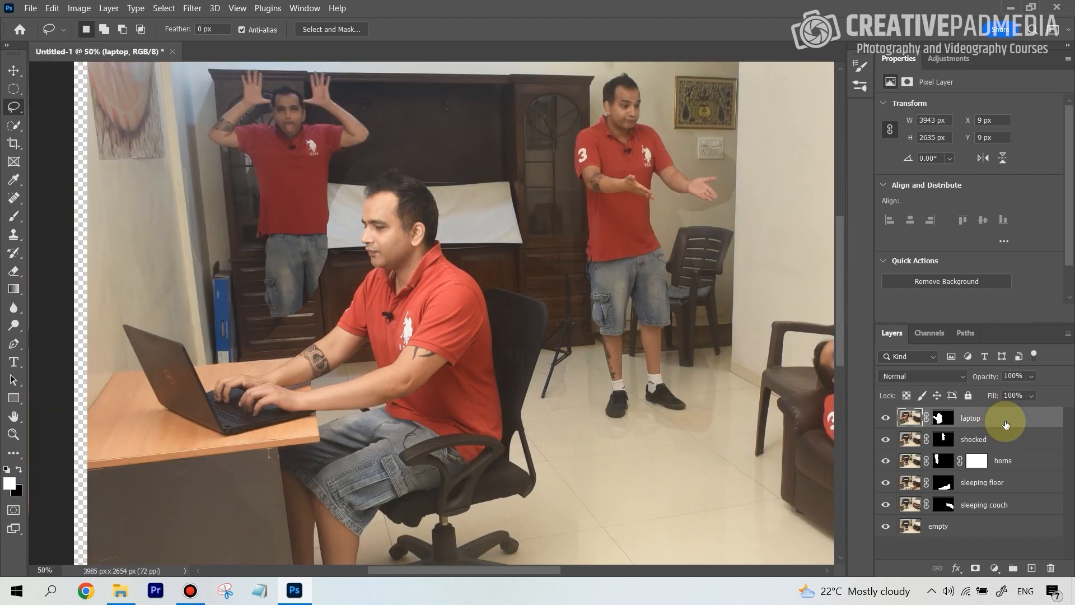
pyautogui.hotkey('ctrl', '-')
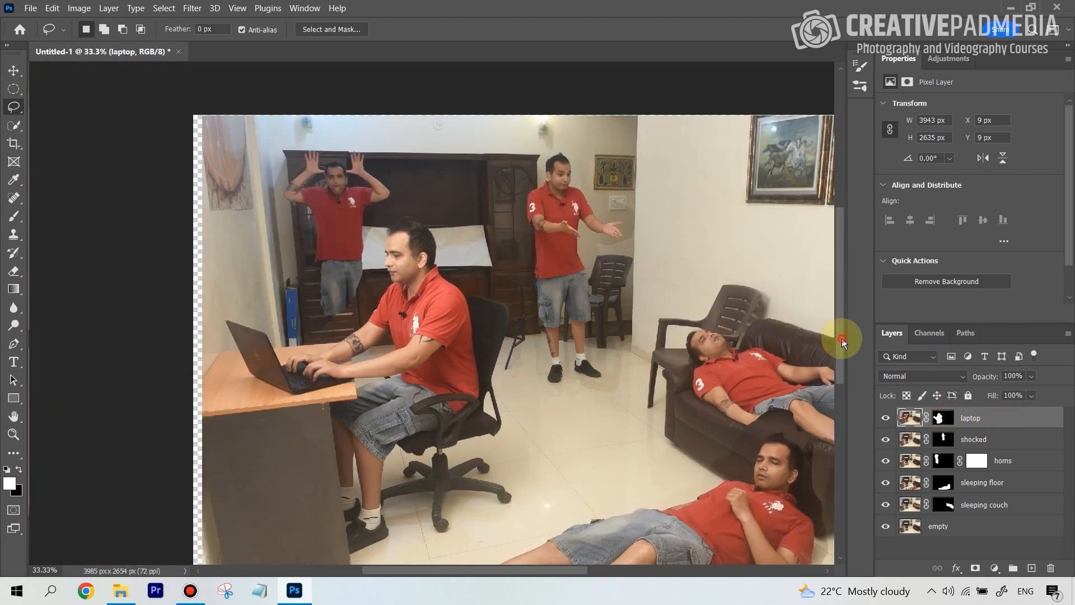
pyautogui.moveTo(842, 338); pyautogui.dragTo(842, 351)
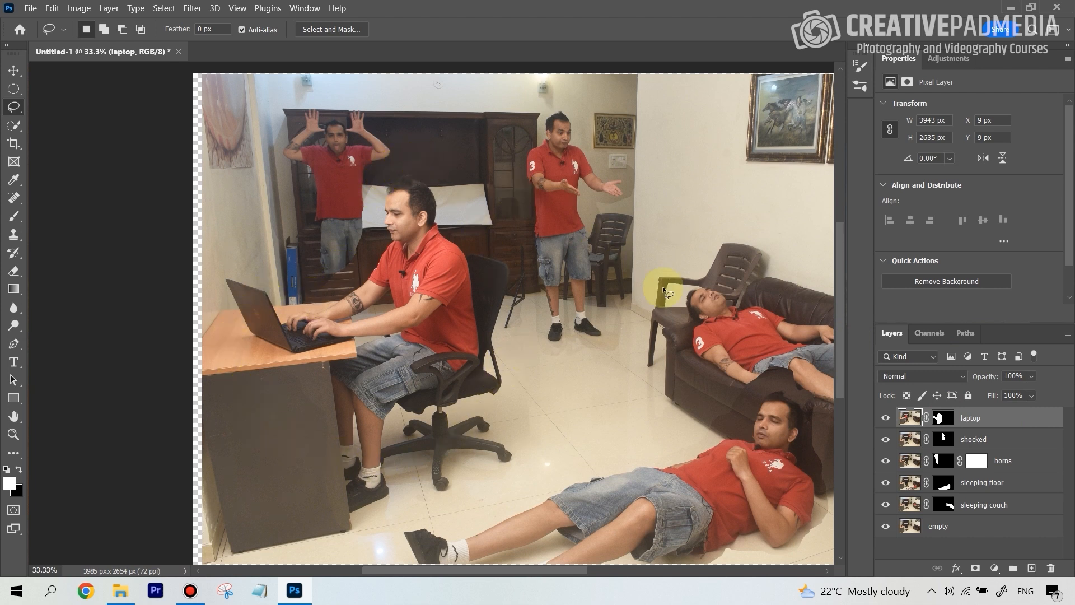
pyautogui.click(944, 420)
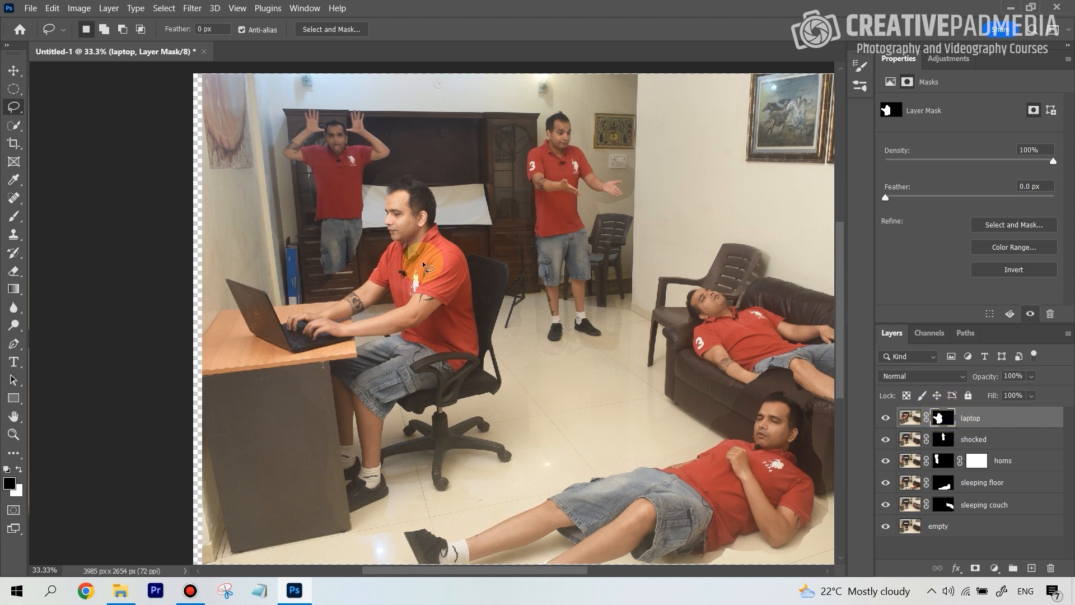
pyautogui.press('\\')
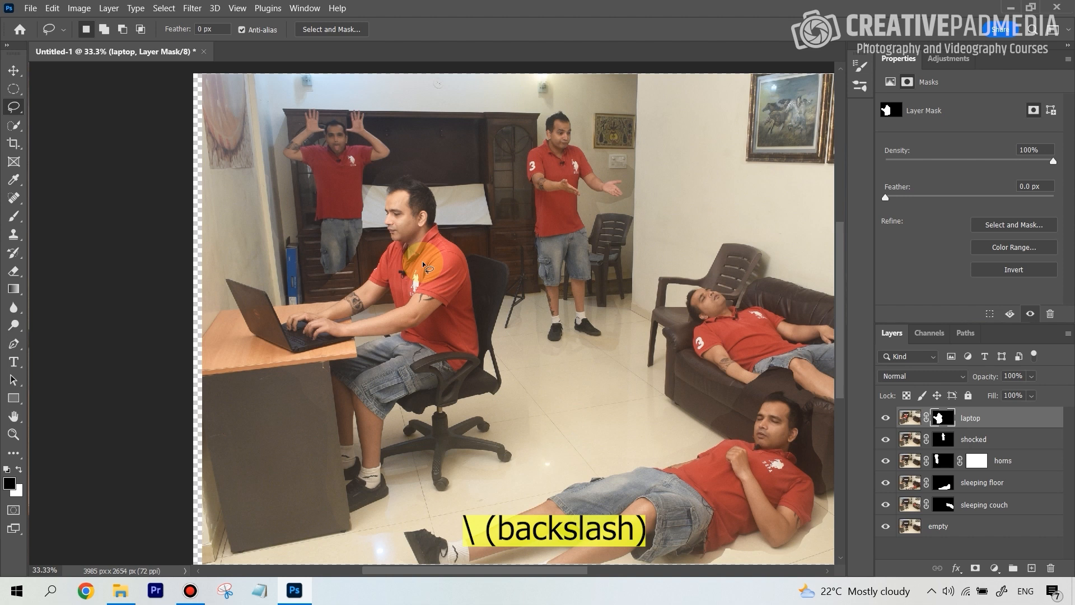
pyautogui.press('\\')
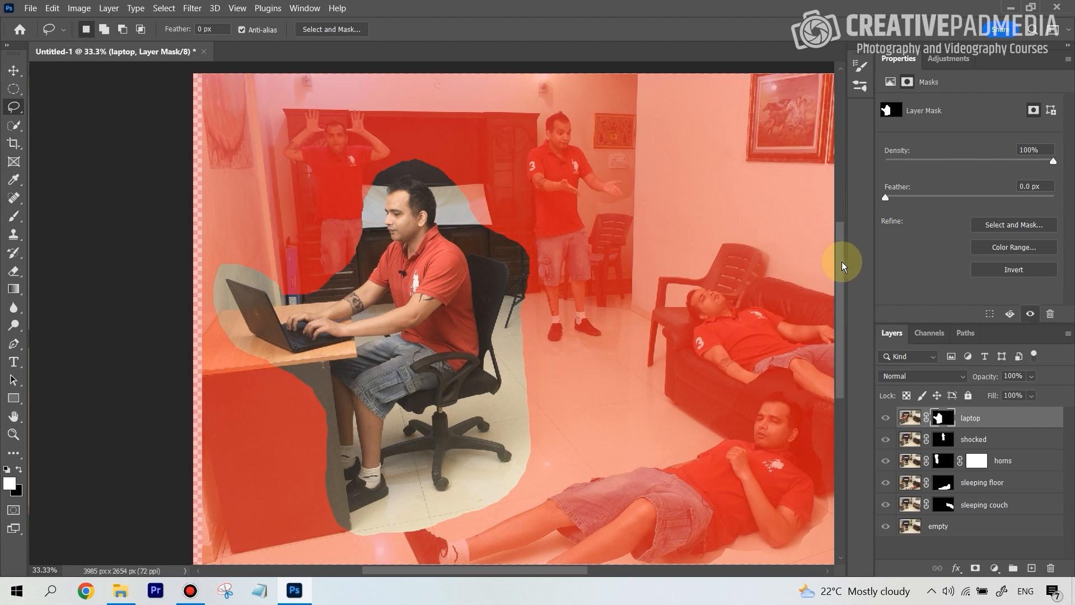
pyautogui.moveTo(842, 261); pyautogui.dragTo(839, 275)
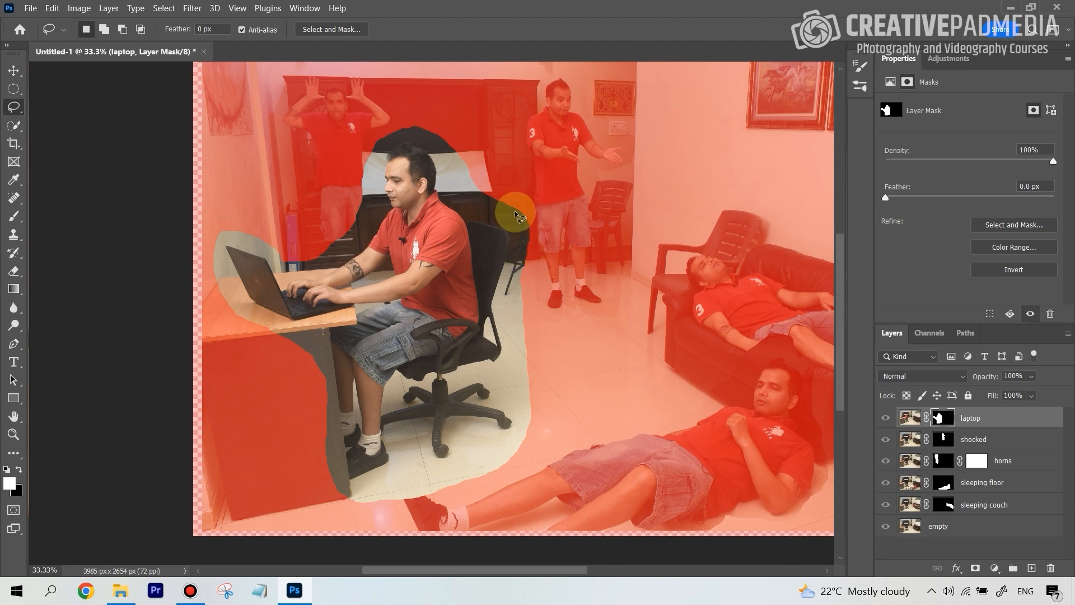
pyautogui.rightClick(515, 238)
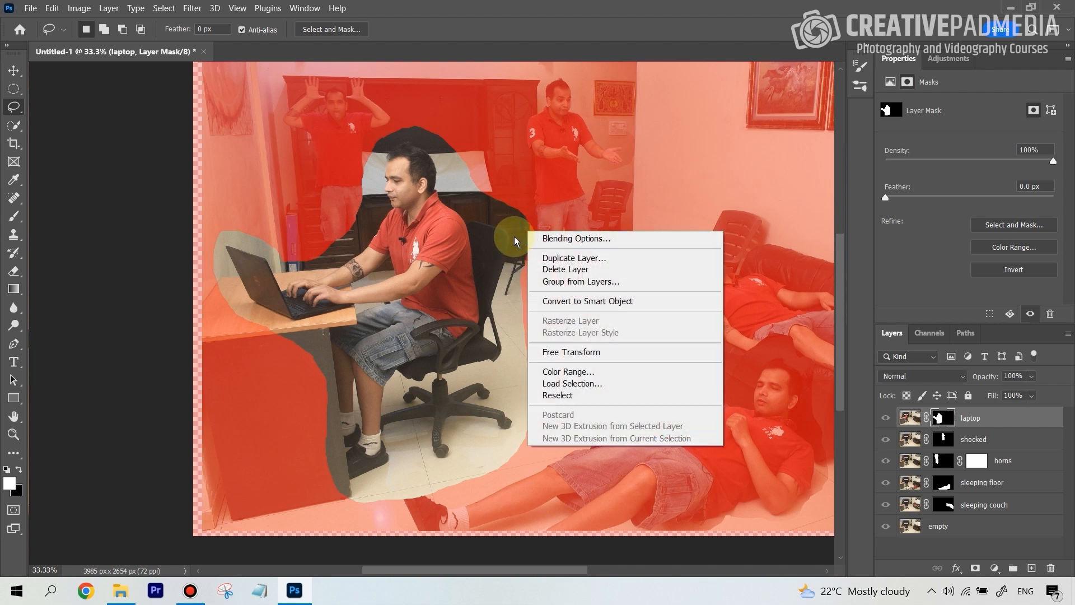
pyautogui.click(844, 252)
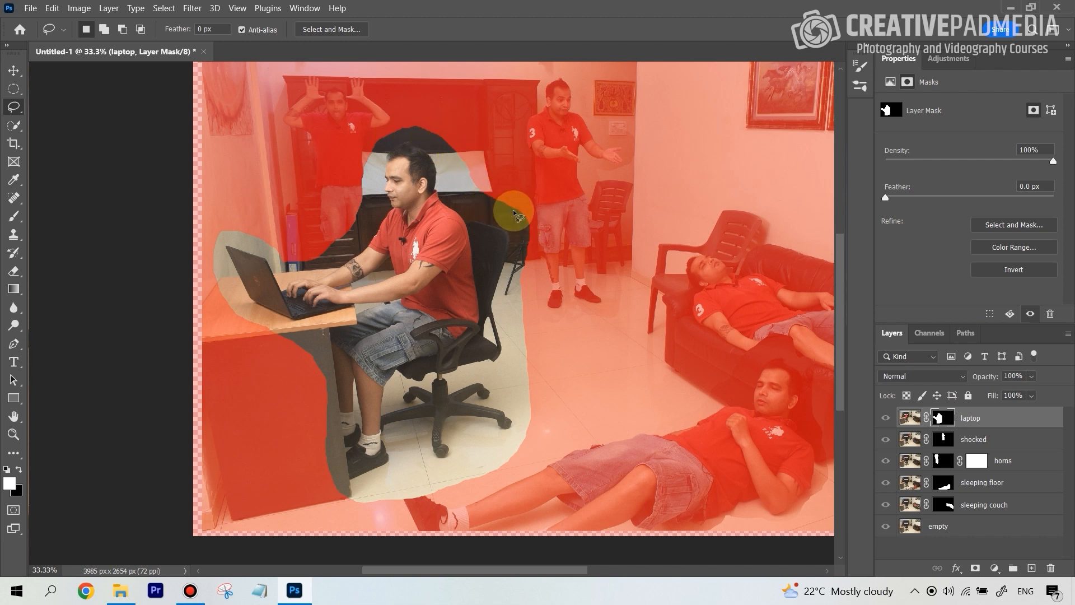
# Set up a Soft Round brush of 100 px with 0% hardness and black as the foreground colour.
pyautogui.click(16, 218)
pyautogui.click(10, 486)
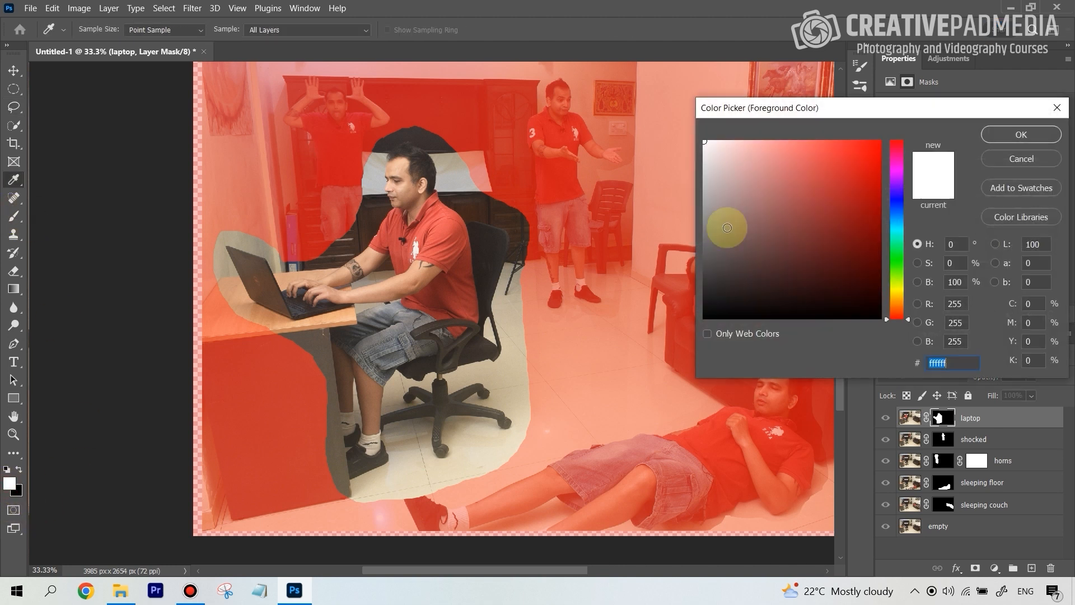
pyautogui.moveTo(724, 223); pyautogui.dragTo(641, 357)
pyautogui.click(1002, 134)
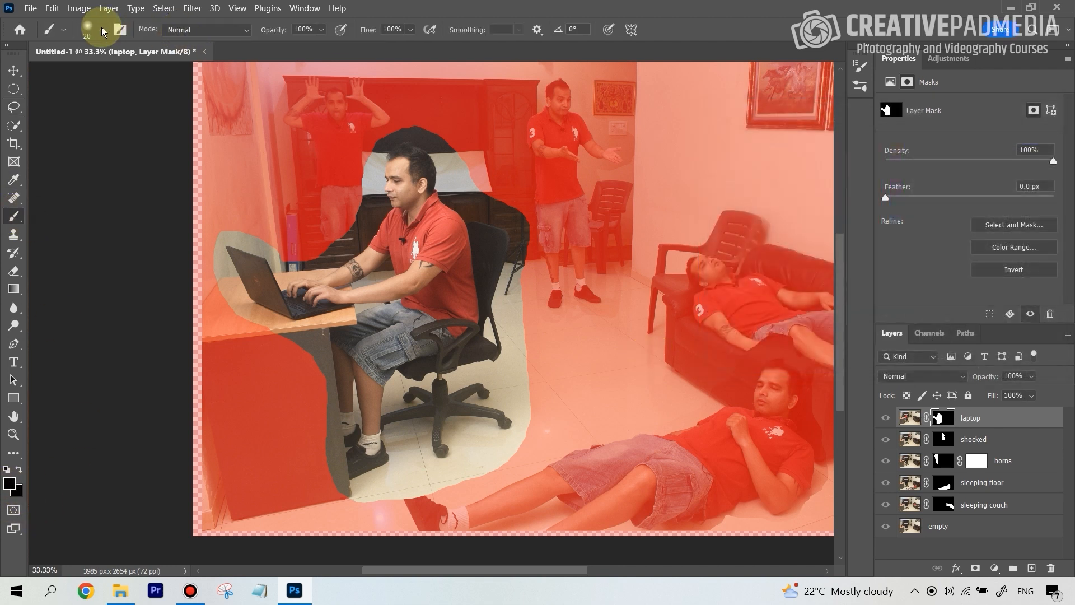
pyautogui.click(101, 30)
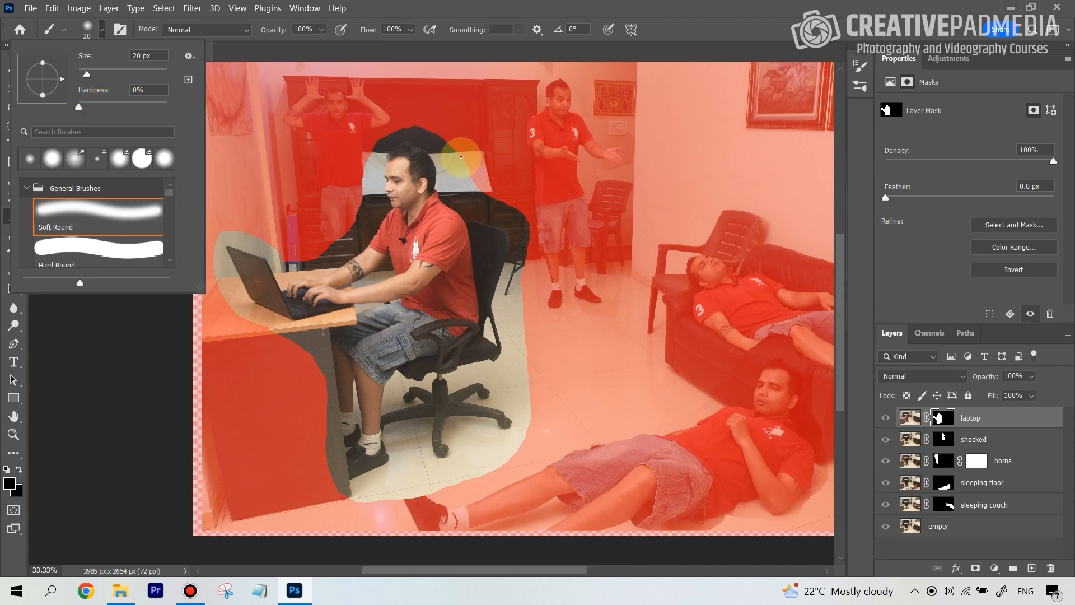
pyautogui.click(843, 245)
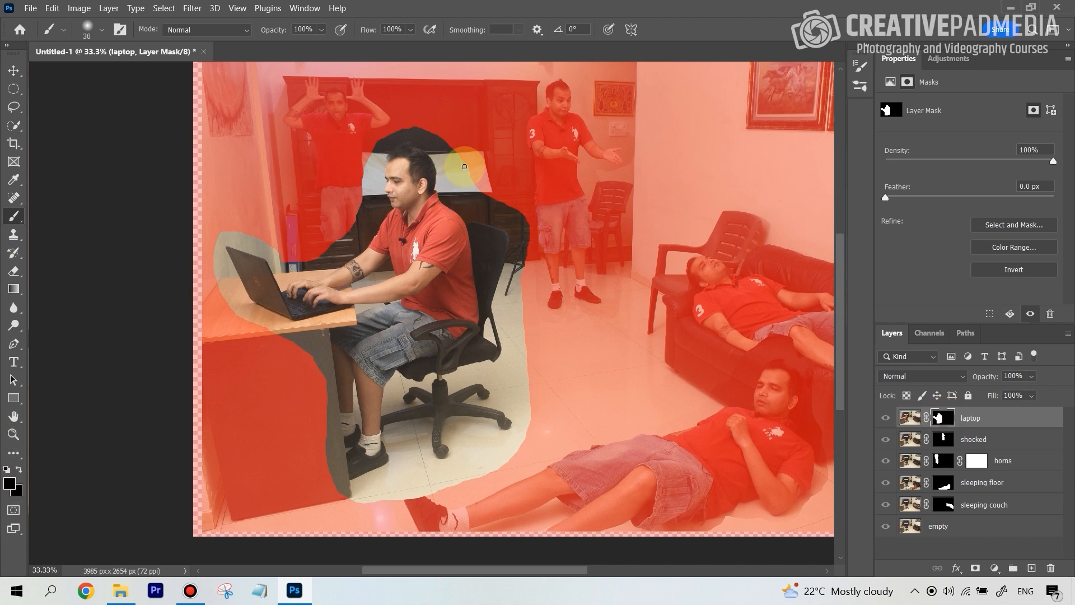
pyautogui.press(']')
pyautogui.press(']')
pyautogui.press(']')
pyautogui.press(']')
pyautogui.press(']')
pyautogui.press(']')
pyautogui.press(']')
pyautogui.press(']')
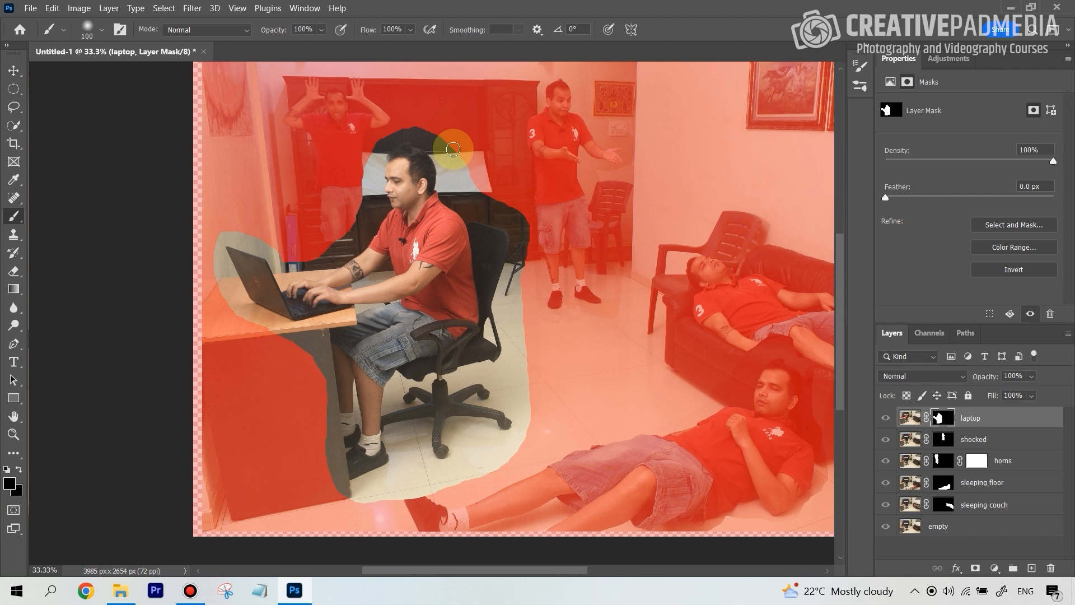
# Paint black on the laptop mask around the back of the seated man's head and behind the office chair's backrest.
pyautogui.moveTo(449, 145)
pyautogui.mouseDown()
pyautogui.moveTo(386, 132)
pyautogui.moveTo(361, 146)
pyautogui.moveTo(414, 123)
pyautogui.moveTo(483, 194)
pyautogui.moveTo(520, 212)
pyautogui.moveTo(528, 346)
pyautogui.moveTo(527, 312)
pyautogui.moveTo(515, 336)
pyautogui.moveTo(510, 297)
pyautogui.moveTo(520, 247)
pyautogui.mouseUp()
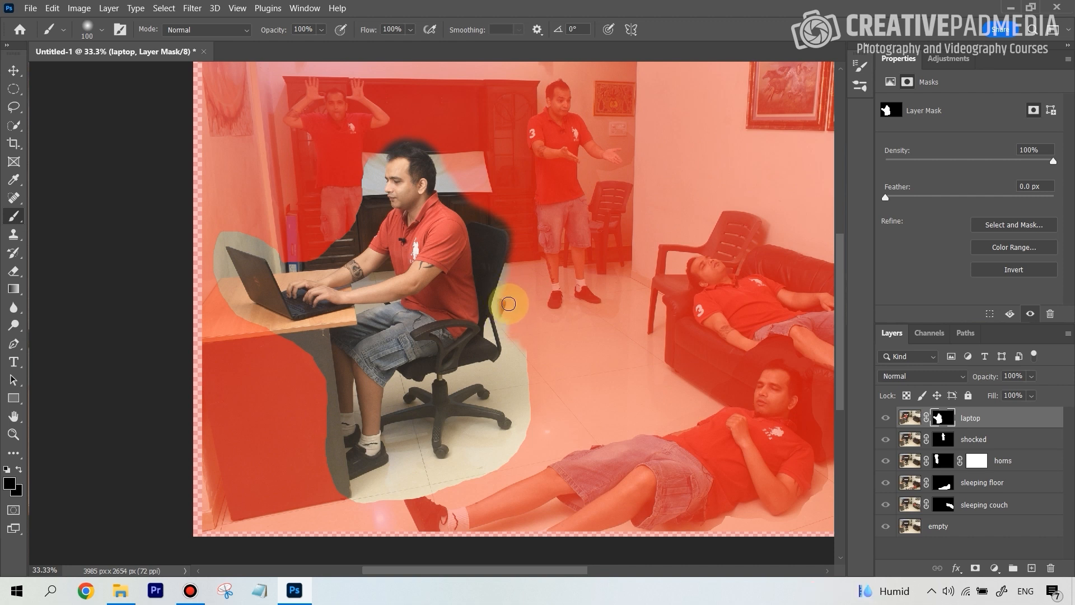
pyautogui.moveTo(508, 301); pyautogui.dragTo(505, 318)
pyautogui.moveTo(502, 315)
pyautogui.mouseDown()
pyautogui.moveTo(516, 280)
pyautogui.moveTo(504, 305)
pyautogui.moveTo(507, 293)
pyautogui.moveTo(475, 282)
pyautogui.moveTo(508, 283)
pyautogui.moveTo(515, 315)
pyautogui.moveTo(512, 282)
pyautogui.moveTo(507, 310)
pyautogui.mouseUp()
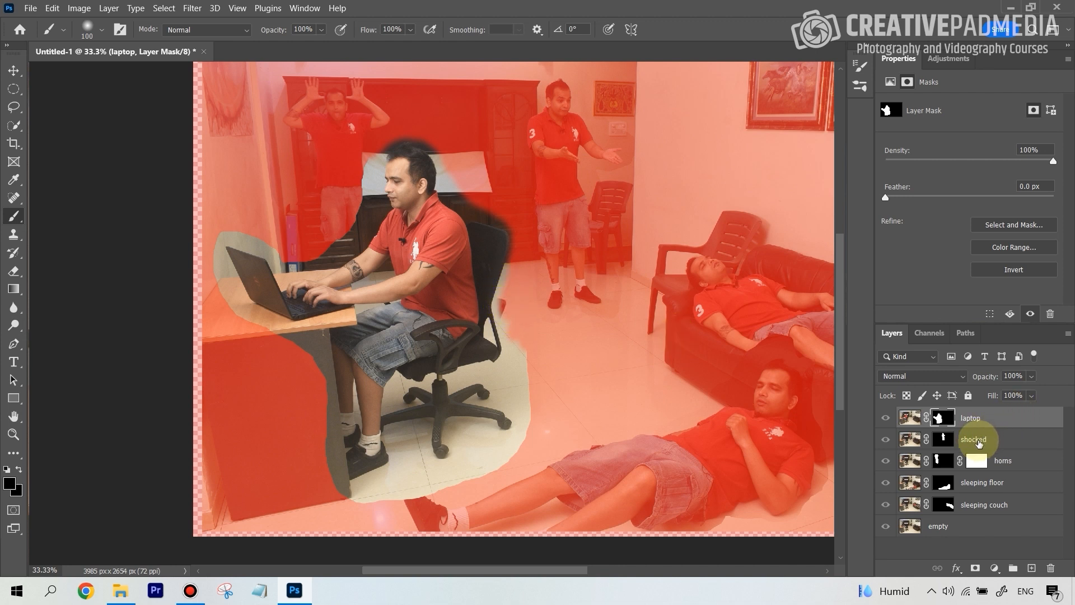
# Switch the foreground colour to white and paint back the floor area just behind the office chair's backrest on the laptop mask.
pyautogui.click(11, 485)
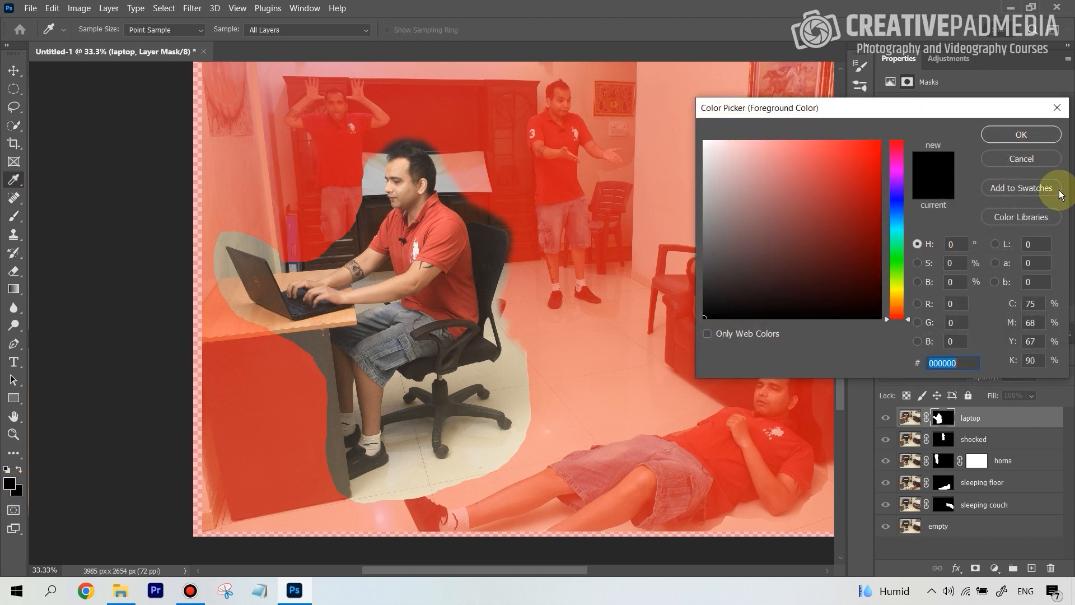
pyautogui.click(1041, 160)
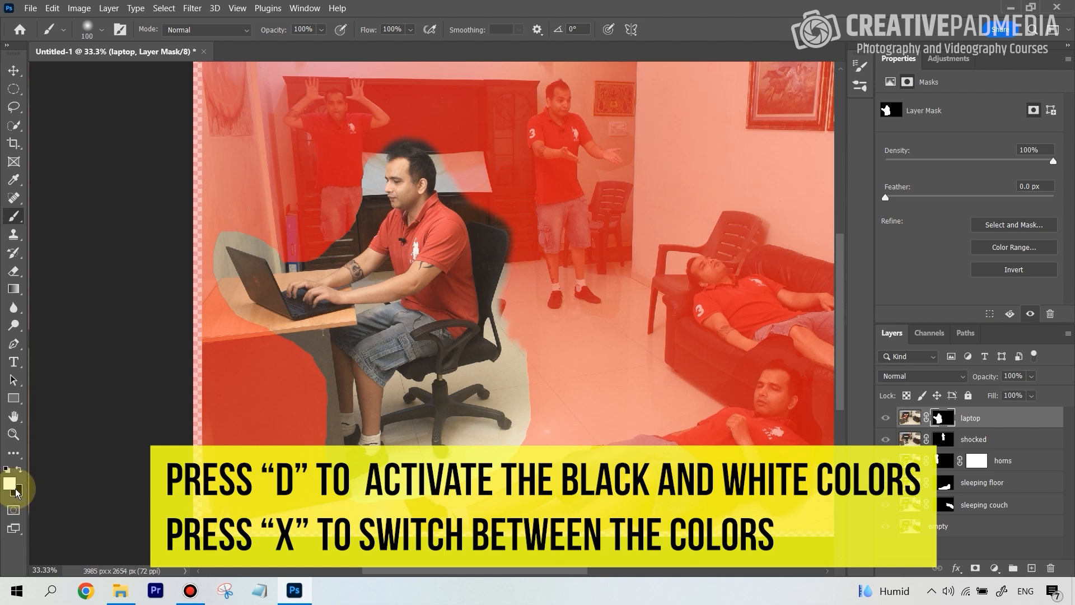
pyautogui.press('x')
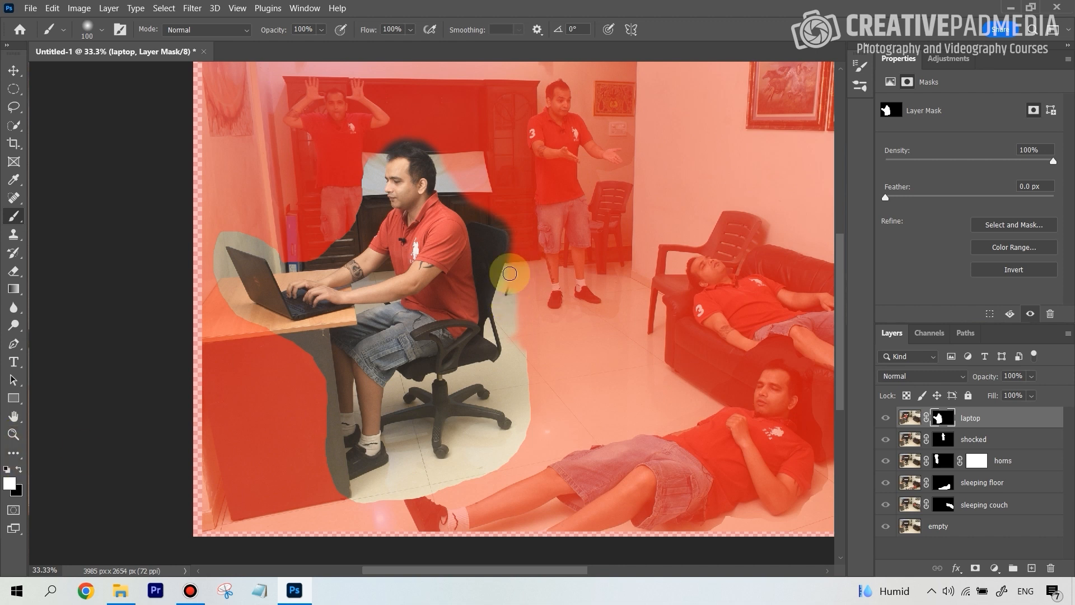
pyautogui.press('x')
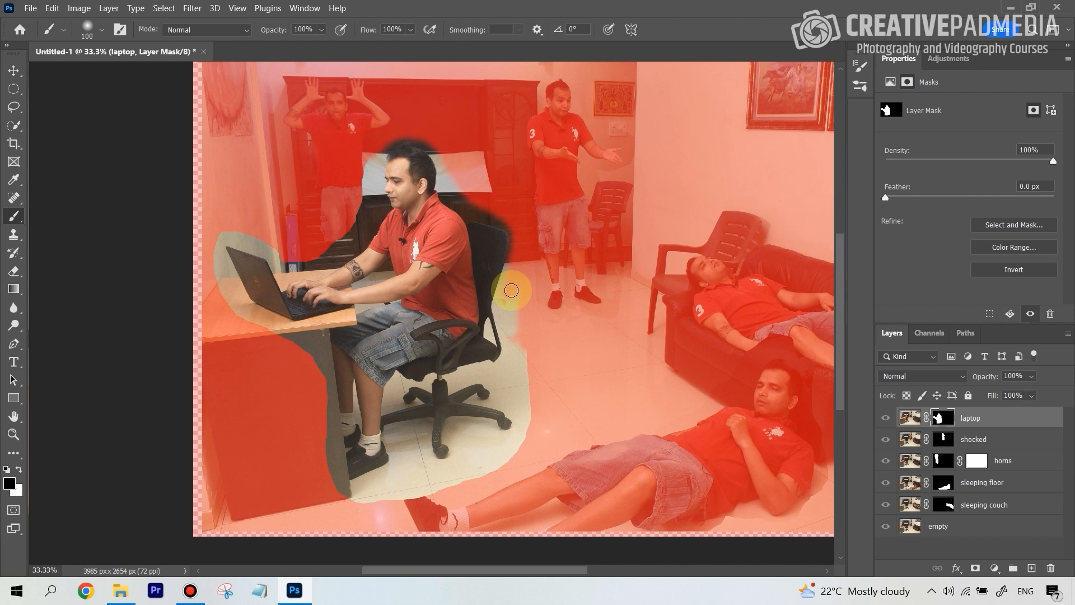
pyautogui.press('x')
pyautogui.moveTo(503, 312)
pyautogui.mouseDown()
pyautogui.moveTo(517, 336)
pyautogui.moveTo(511, 312)
pyautogui.mouseUp()
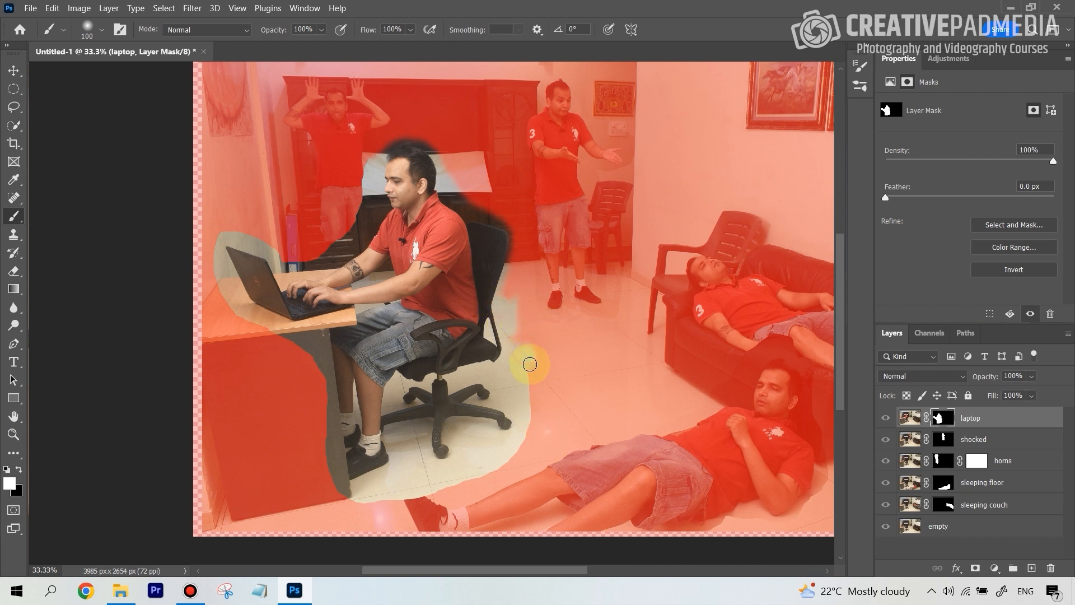
# Paint black along the rest of the laptop mask's outline around the chair base, desk, laptop and man, and hide the red overlay.
pyautogui.press('x')
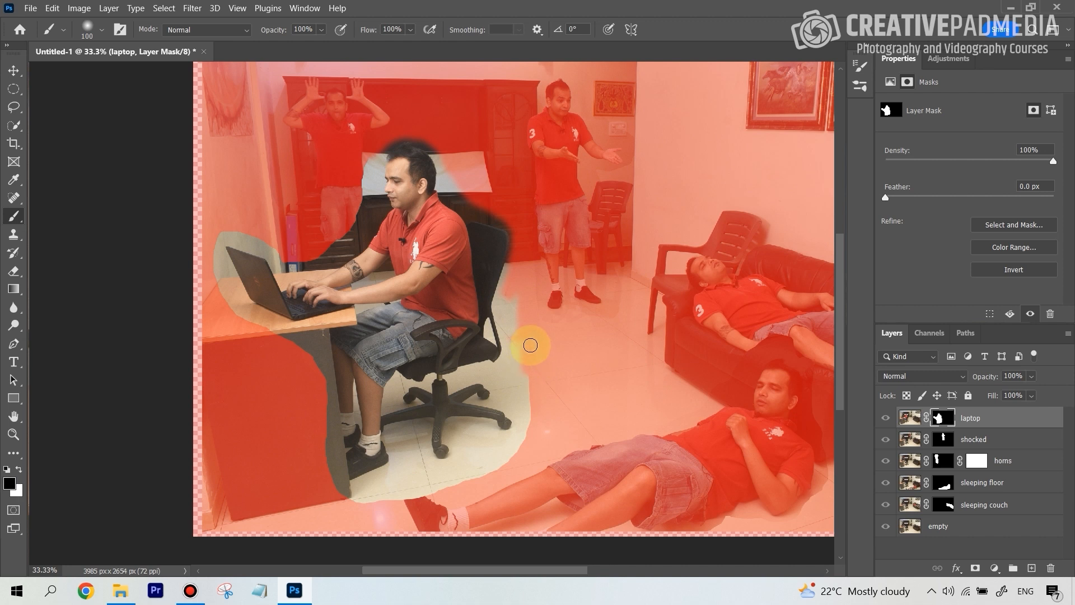
pyautogui.moveTo(530, 384)
pyautogui.mouseDown()
pyautogui.moveTo(528, 429)
pyautogui.moveTo(508, 462)
pyautogui.moveTo(396, 493)
pyautogui.moveTo(442, 483)
pyautogui.moveTo(396, 486)
pyautogui.moveTo(413, 473)
pyautogui.moveTo(483, 471)
pyautogui.moveTo(504, 458)
pyautogui.moveTo(471, 466)
pyautogui.moveTo(481, 447)
pyautogui.moveTo(468, 465)
pyautogui.moveTo(524, 433)
pyautogui.moveTo(388, 512)
pyautogui.moveTo(406, 483)
pyautogui.moveTo(422, 497)
pyautogui.moveTo(426, 479)
pyautogui.moveTo(384, 501)
pyautogui.moveTo(389, 485)
pyautogui.moveTo(379, 501)
pyautogui.moveTo(338, 493)
pyautogui.moveTo(325, 381)
pyautogui.moveTo(301, 348)
pyautogui.moveTo(212, 287)
pyautogui.moveTo(218, 238)
pyautogui.moveTo(320, 255)
pyautogui.moveTo(355, 230)
pyautogui.moveTo(344, 241)
pyautogui.moveTo(363, 190)
pyautogui.moveTo(350, 240)
pyautogui.moveTo(334, 256)
pyautogui.moveTo(352, 120)
pyautogui.moveTo(349, 249)
pyautogui.moveTo(314, 274)
pyautogui.moveTo(343, 258)
pyautogui.moveTo(391, 168)
pyautogui.moveTo(315, 266)
pyautogui.moveTo(306, 260)
pyautogui.moveTo(350, 238)
pyautogui.moveTo(361, 220)
pyautogui.moveTo(341, 249)
pyautogui.moveTo(304, 269)
pyautogui.moveTo(260, 234)
pyautogui.moveTo(227, 230)
pyautogui.moveTo(357, 212)
pyautogui.moveTo(366, 150)
pyautogui.moveTo(363, 211)
pyautogui.moveTo(375, 150)
pyautogui.moveTo(398, 132)
pyautogui.moveTo(533, 168)
pyautogui.moveTo(526, 274)
pyautogui.moveTo(510, 318)
pyautogui.moveTo(397, 166)
pyautogui.mouseUp()
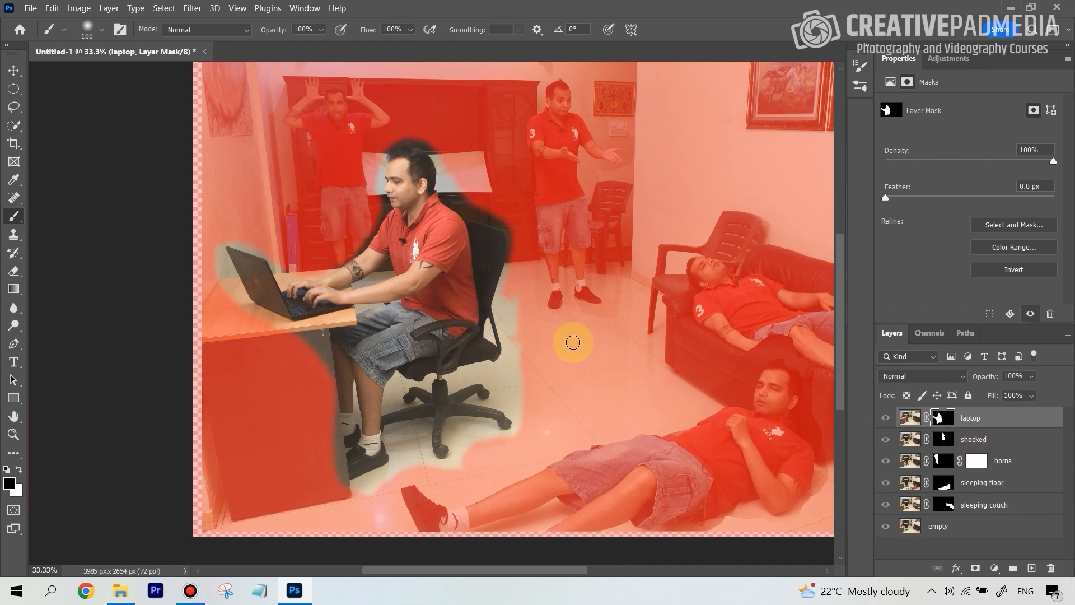
pyautogui.press('\\')
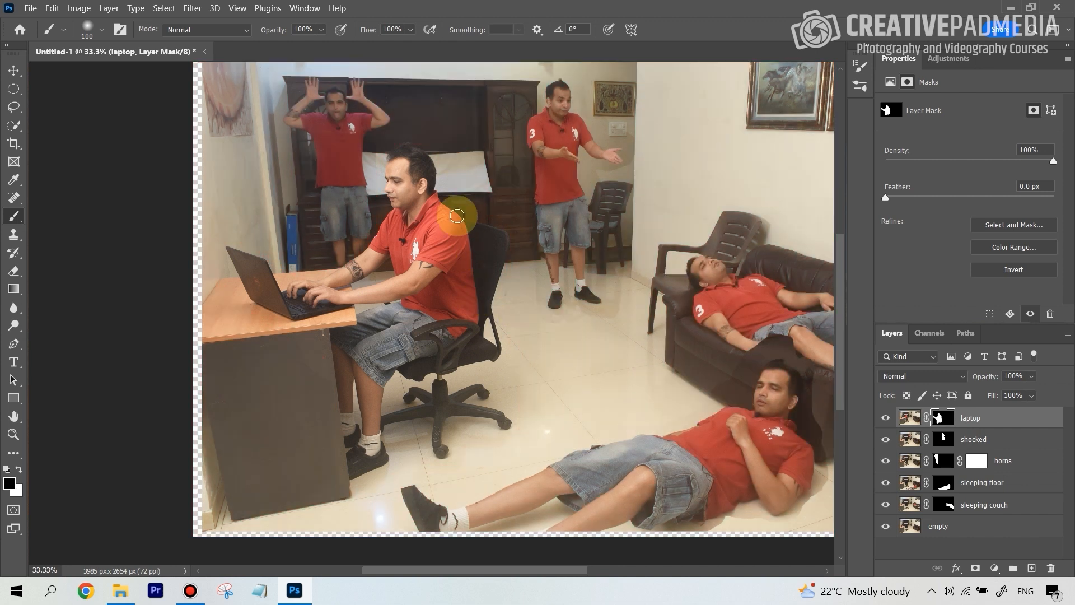